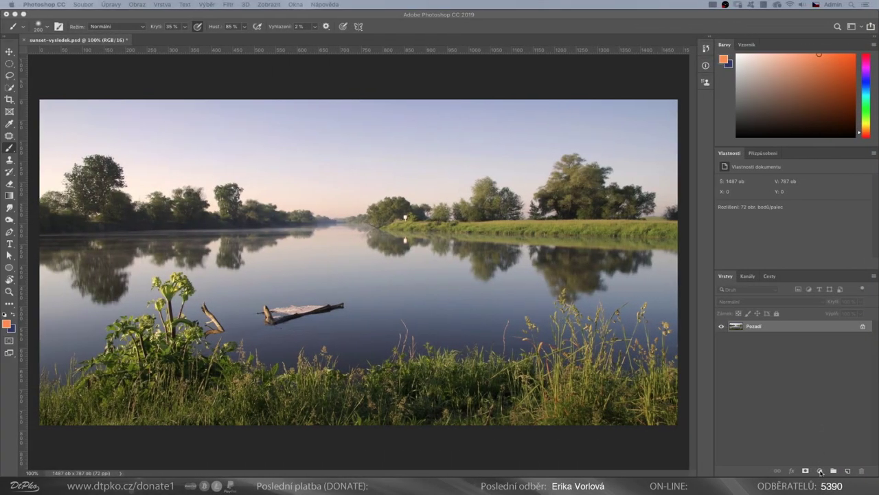
Bring up the list of new fill and adjustment layer types for the river photo.
click(820, 471)
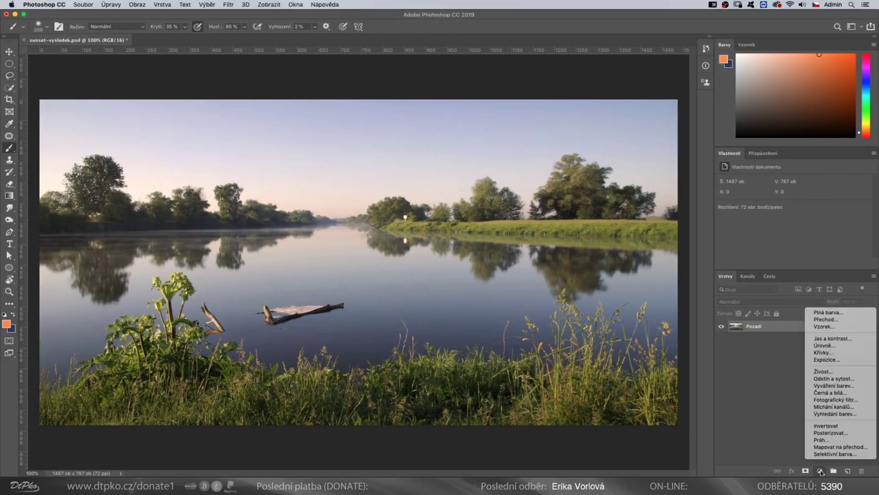
Add a Color Lookup adjustment layer using the LateSunset.3DL look.
click(829, 414)
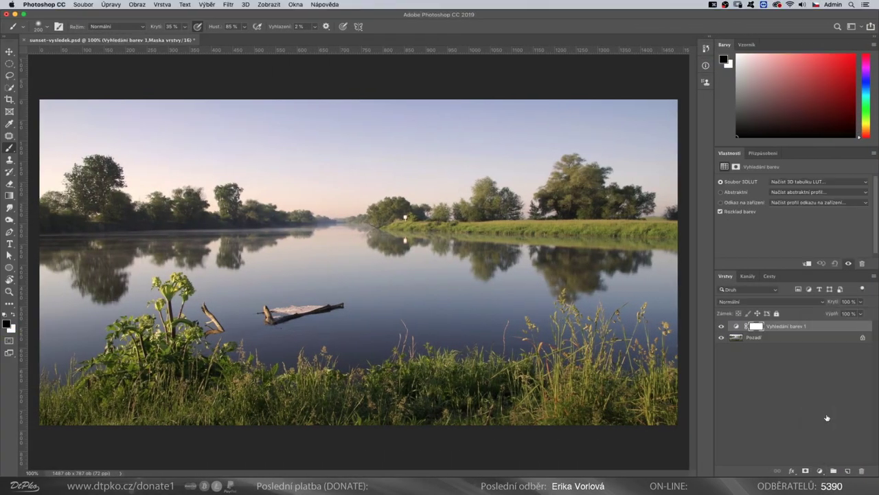
click(798, 182)
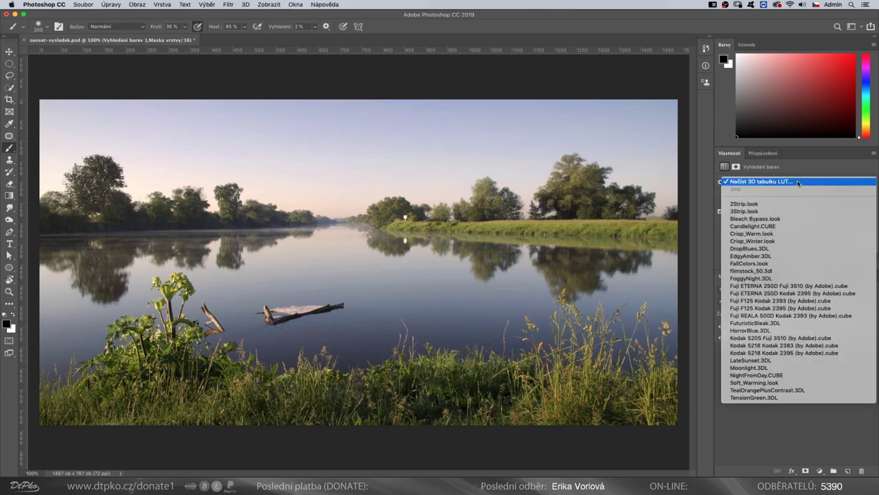
click(746, 360)
Rename the colour lookup layer to '3Dlut sunset'.
double_click(783, 326)
text(3Dlut su)
key(Return)
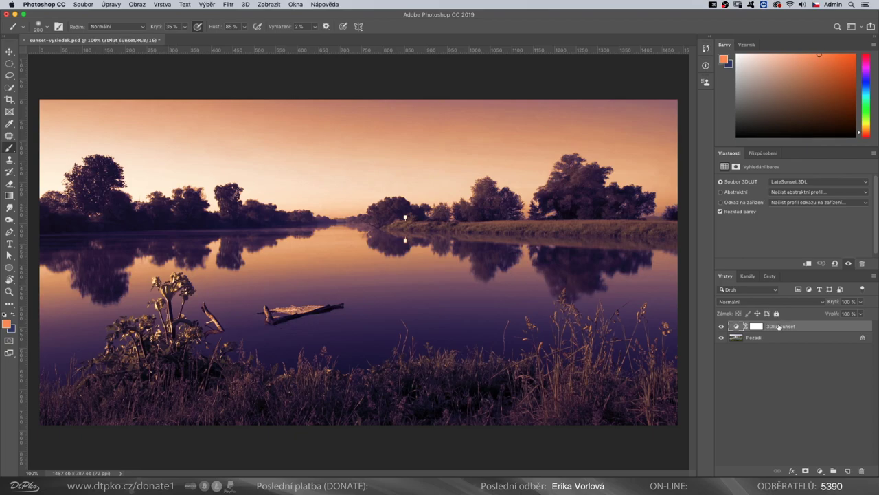
click(819, 471)
Add a Gradient Fill layer with Radial style.
click(835, 320)
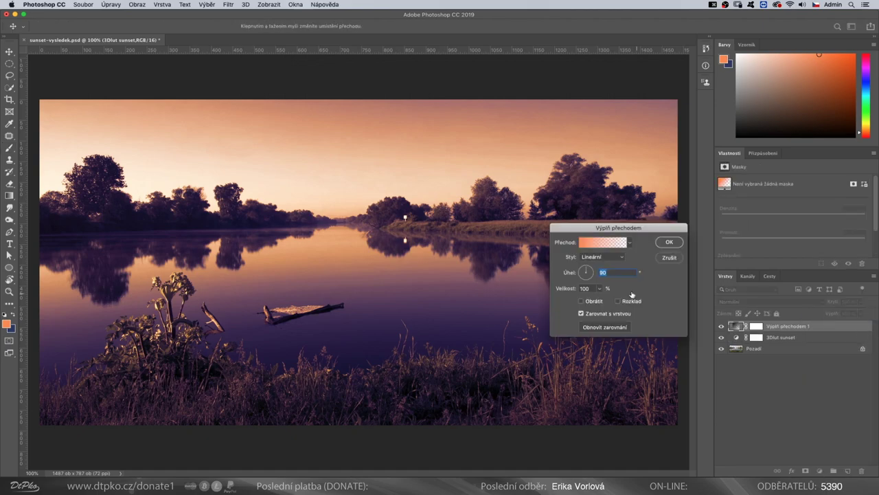
click(602, 258)
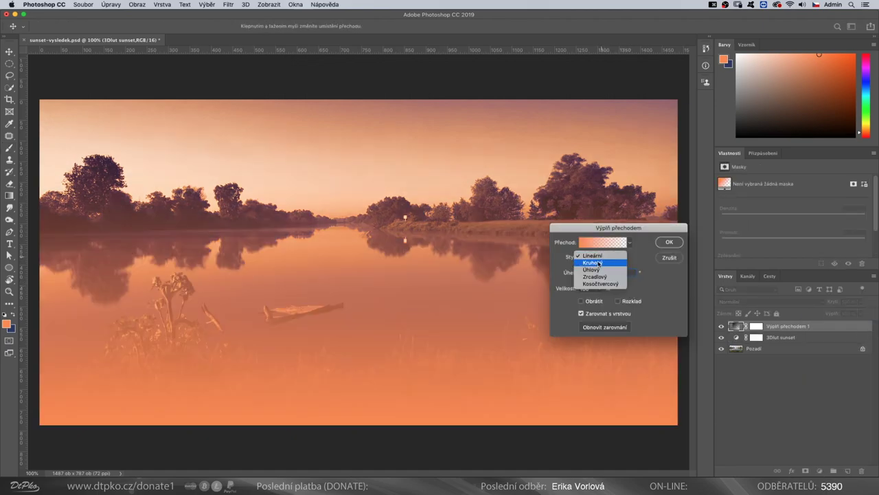
click(597, 263)
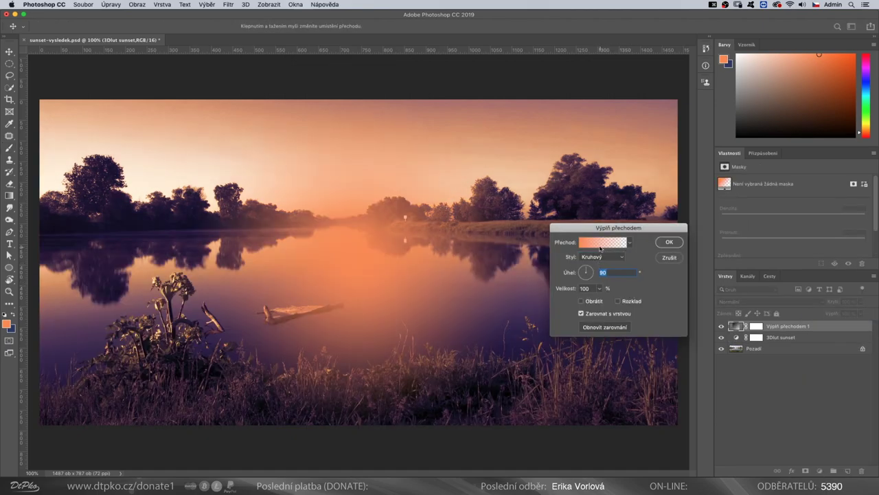
Switch the gradient to Foreground to Transparent and add extra colour stops.
click(595, 243)
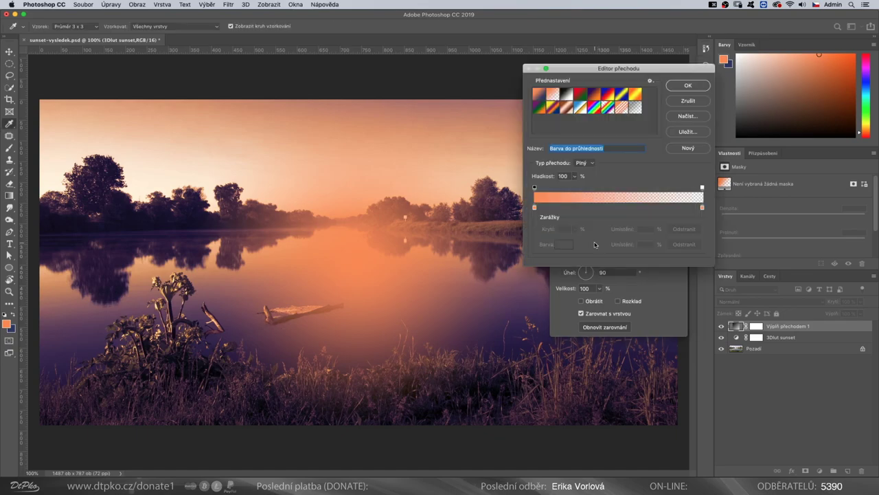
click(539, 95)
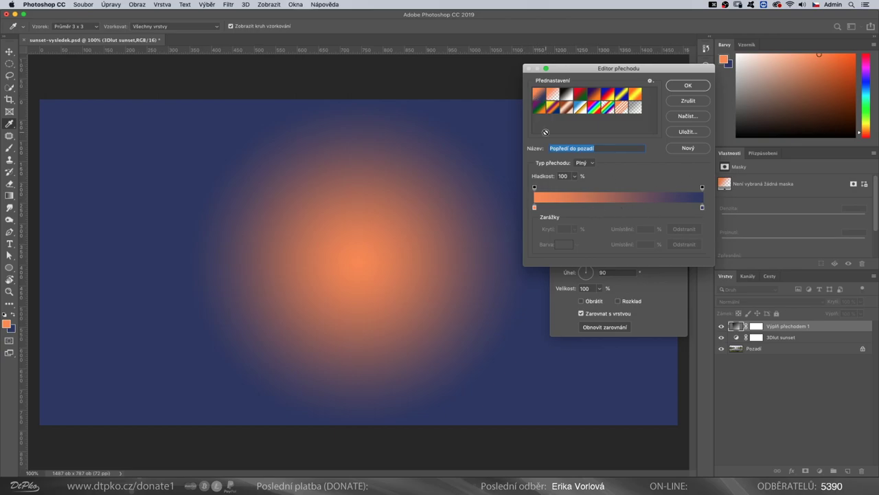
click(554, 95)
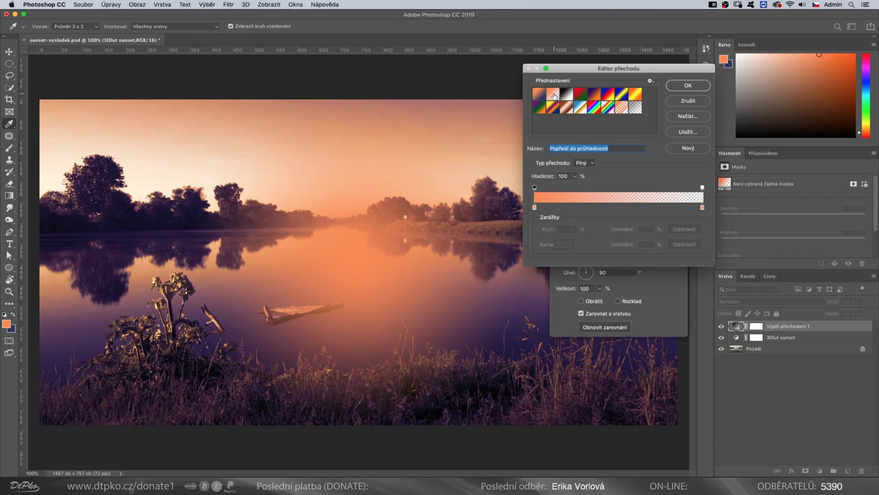
key(alt)
click(560, 207)
click(587, 207)
click(535, 208)
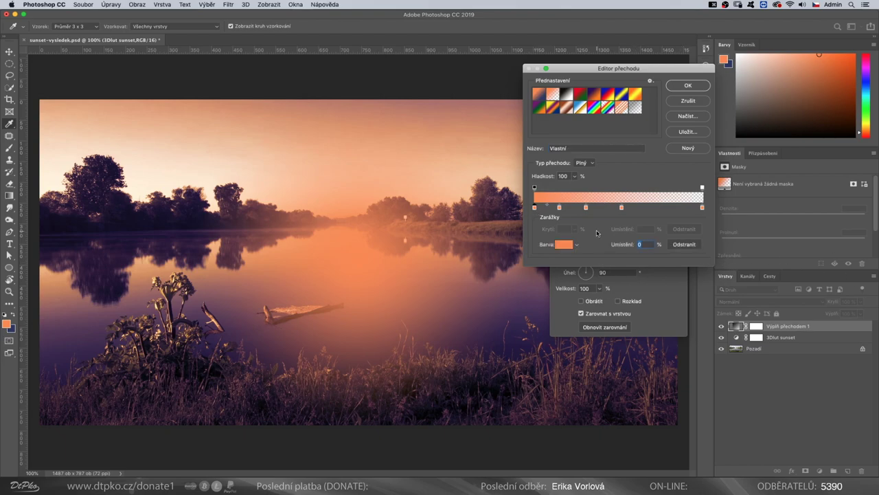
Colour the first gradient stop e9e7da and the 15% stop pale yellow.
click(565, 245)
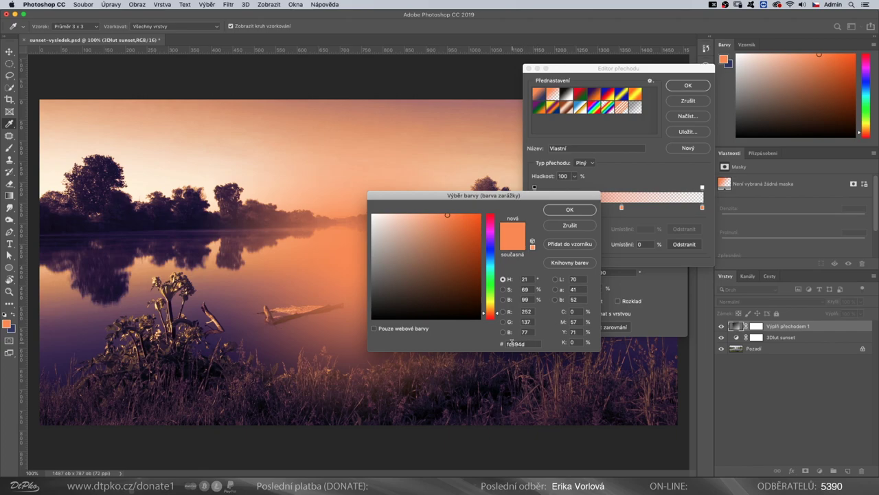
double_click(511, 343)
text(e9e7da)
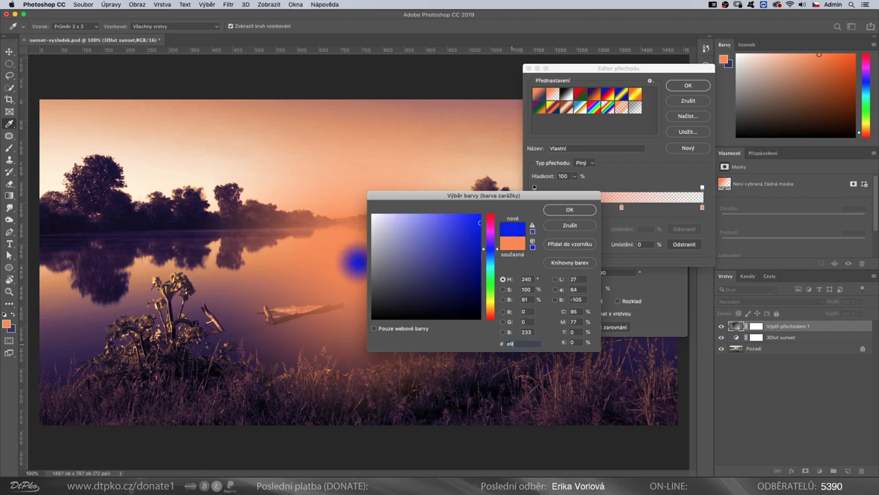
click(574, 216)
click(621, 207)
click(564, 245)
double_click(514, 343)
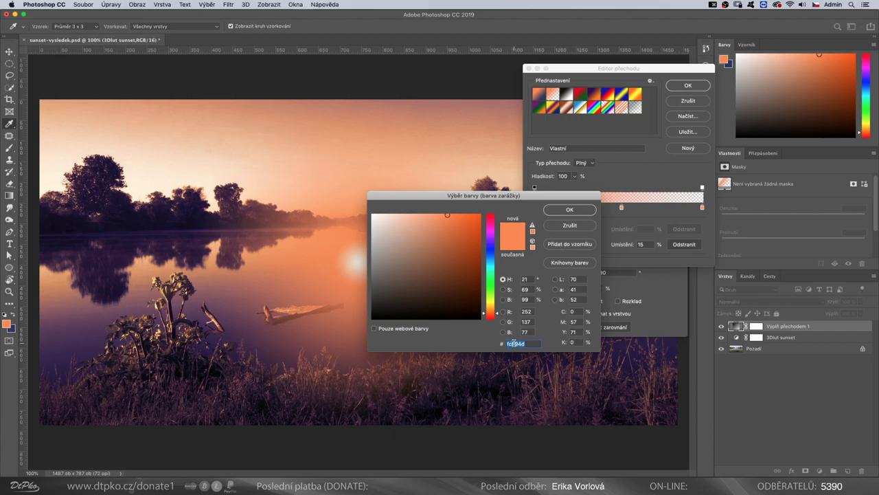
text(0f8d587)
click(582, 209)
Set the 31% and 52% gradient stops to orange fc894d.
click(586, 206)
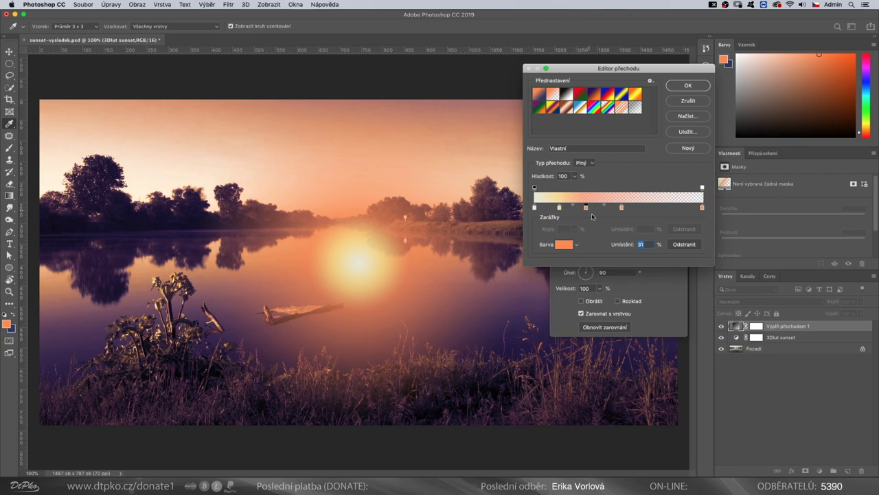
click(564, 244)
click(515, 344)
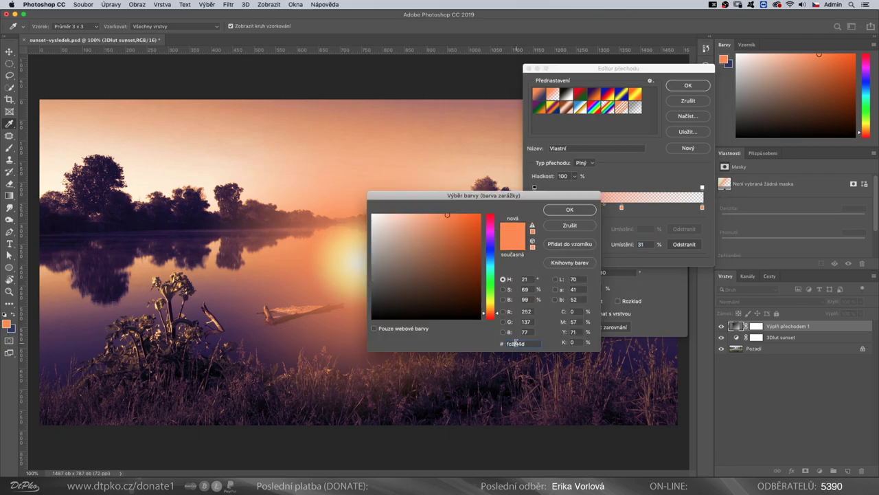
key(super+a)
text(fc894d)
click(570, 211)
click(621, 207)
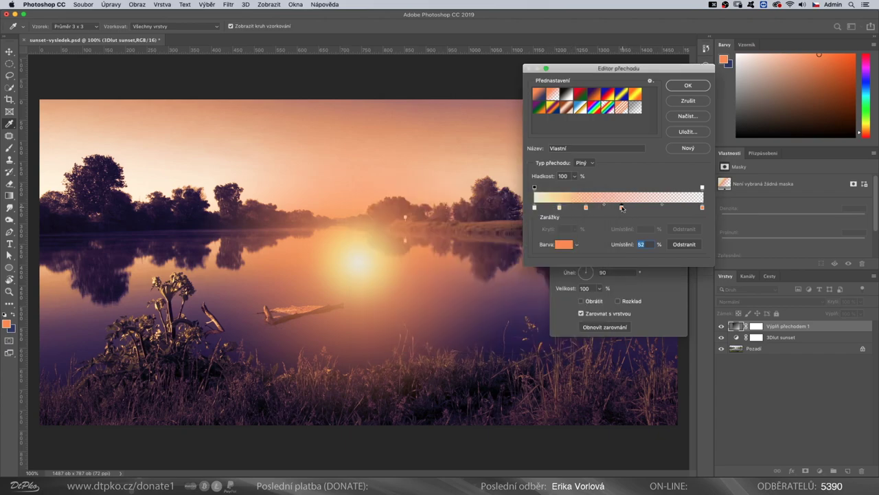
click(564, 244)
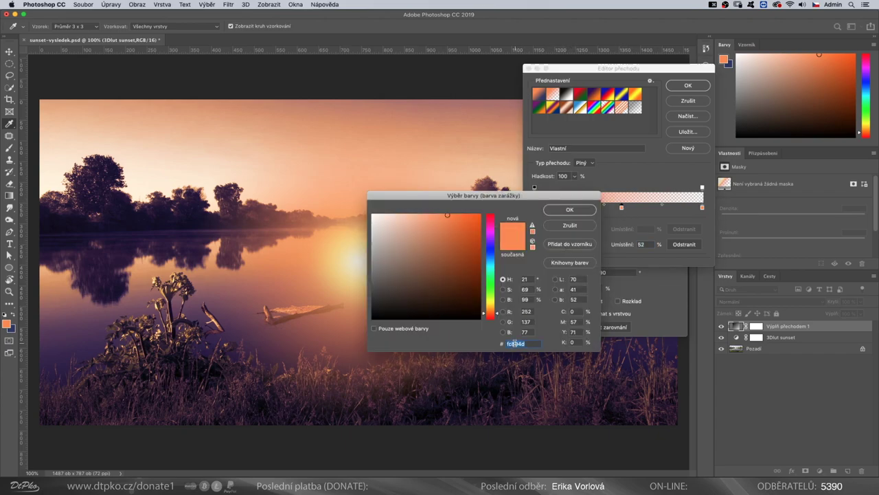
drag(490, 313, 490, 311)
click(558, 209)
Make the last stop dark grey 292929 and accept the edited gradient.
click(574, 244)
text(292929)
click(567, 212)
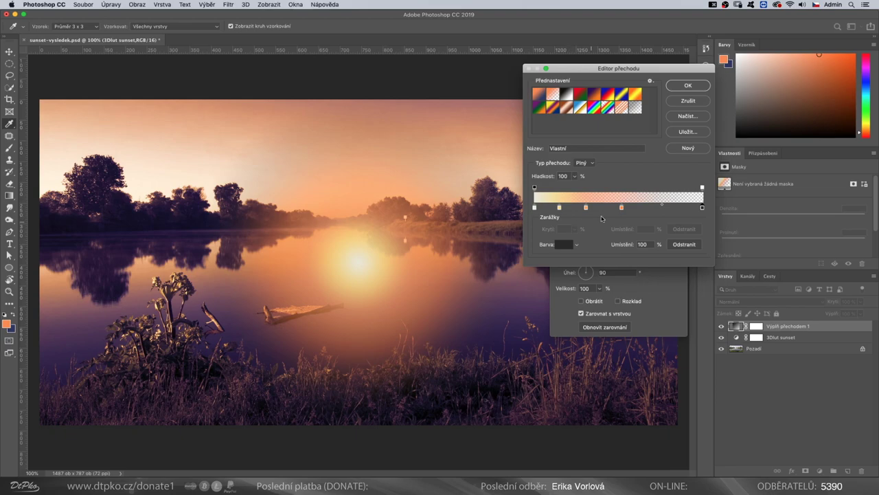
click(685, 86)
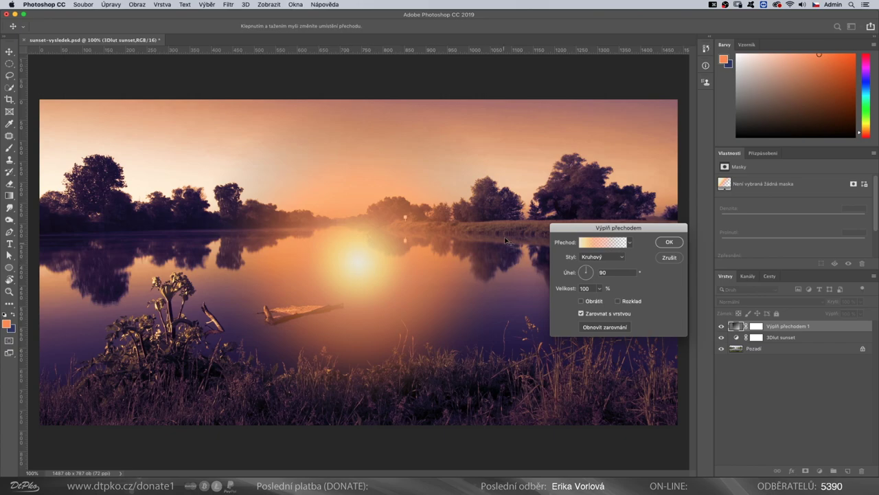
Position the sun glow over the river and accept the gradient fill.
mouse_move(358, 268)
mouse_down()
mouse_move(409, 218)
mouse_move(285, 215)
mouse_up()
mouse_move(350, 243)
mouse_down()
mouse_move(442, 231)
mouse_move(522, 203)
mouse_up()
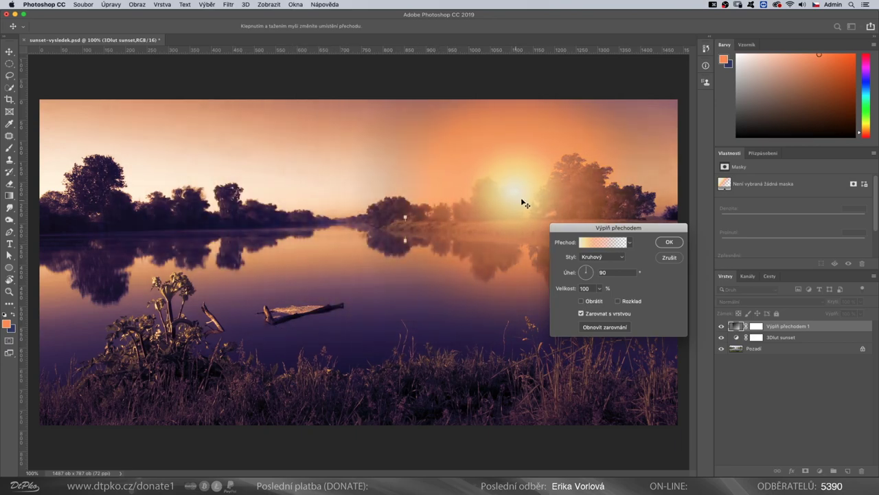
click(666, 242)
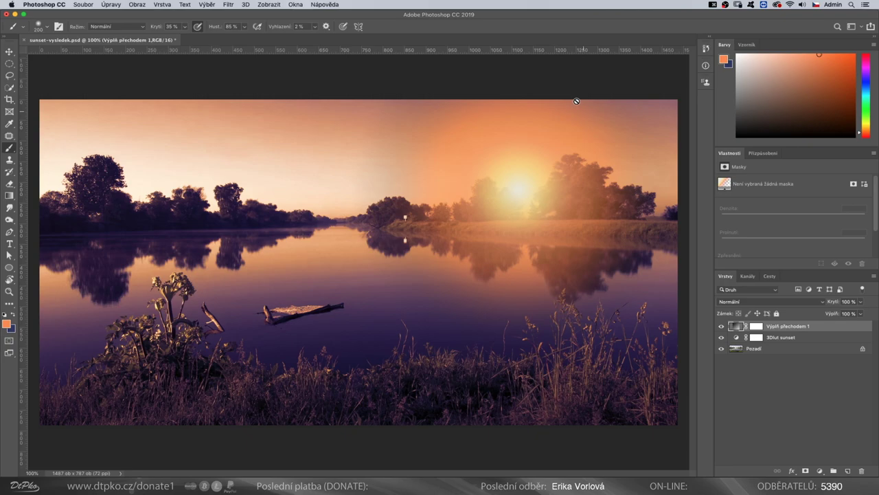
Move the sun glow onto the left-bank trees and enlarge its scale.
double_click(736, 327)
mouse_move(520, 192)
mouse_down()
mouse_move(227, 209)
mouse_move(210, 200)
mouse_up()
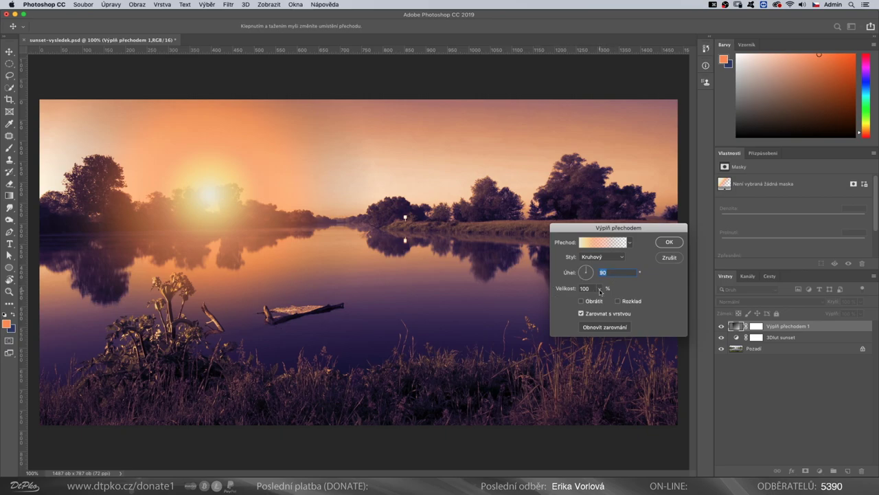
click(583, 289)
text(200)
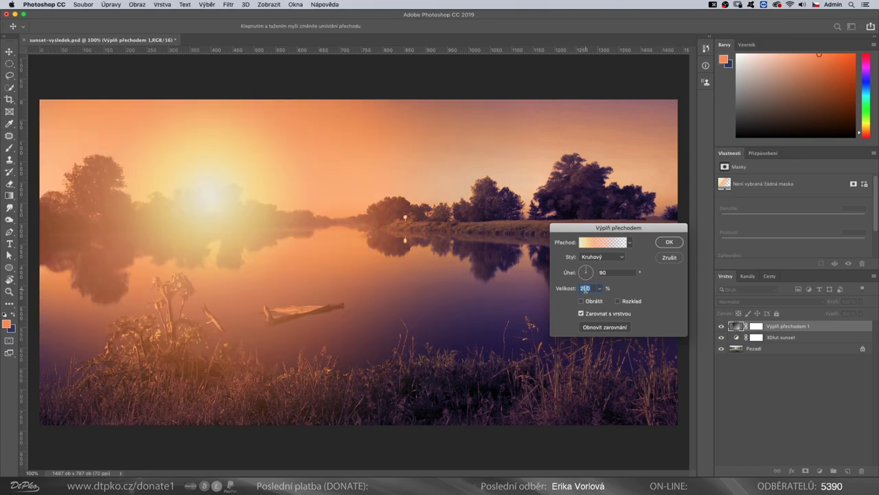
text(1)
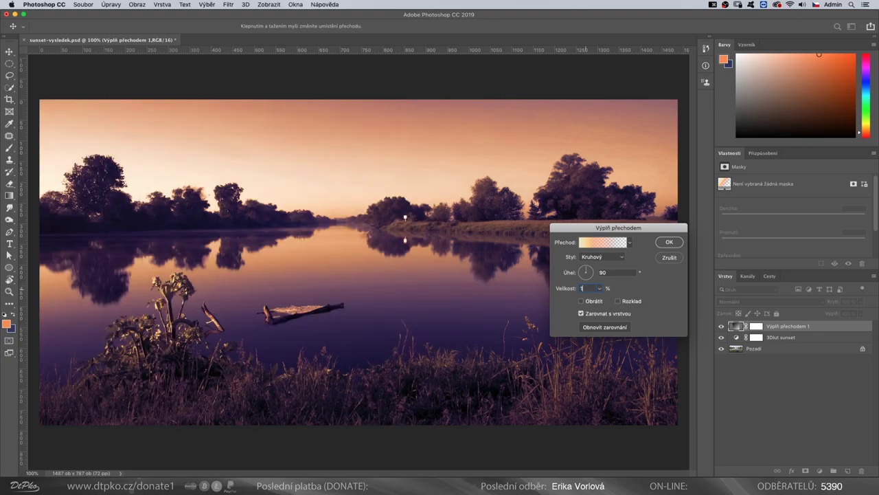
text(50)
click(668, 243)
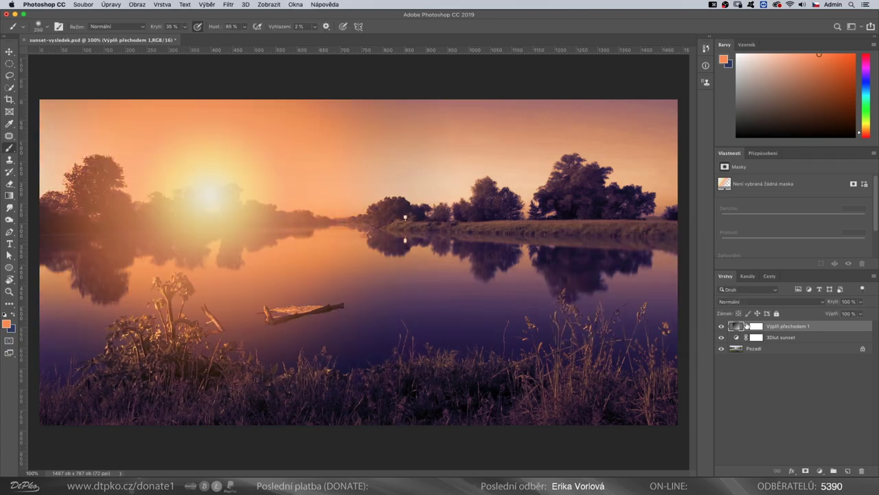
double_click(780, 325)
Rename the gradient fill layer to 'slunce'.
key(BackSpace)
text(e)
key(Return)
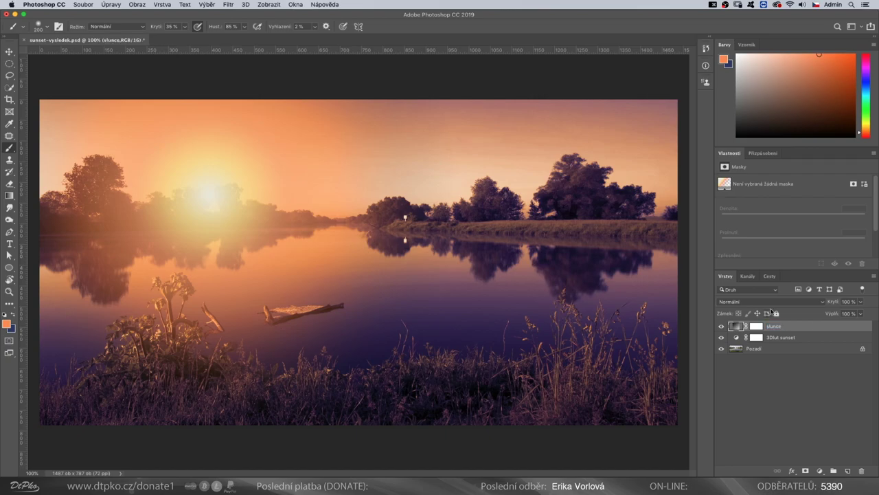
Set the slunce layer's blend mode to Tvrdé světlo (Hard Light).
click(756, 302)
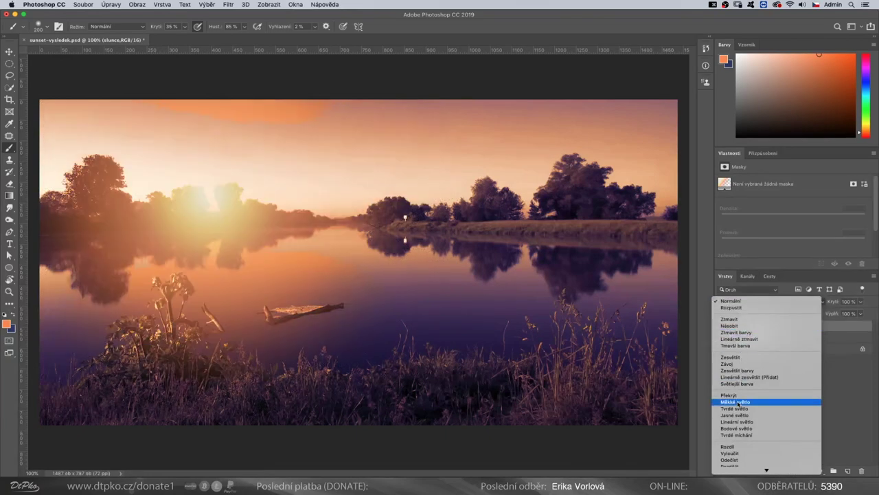
click(738, 409)
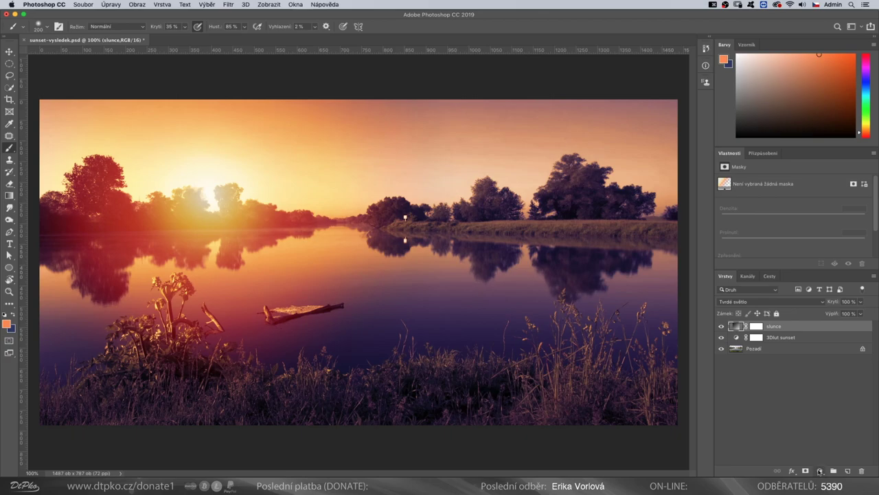
click(820, 471)
Add an orange #fc894d solid colour fill in Měkké světlo mode at 30% opacity.
click(828, 312)
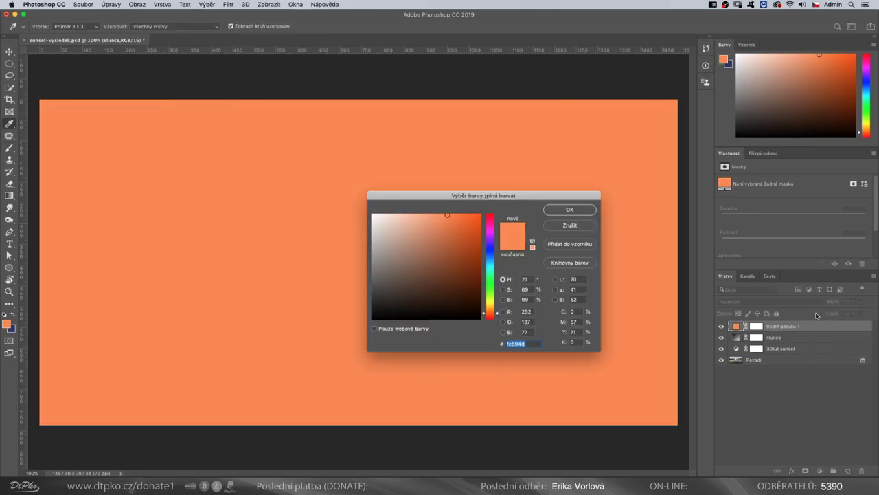
click(563, 211)
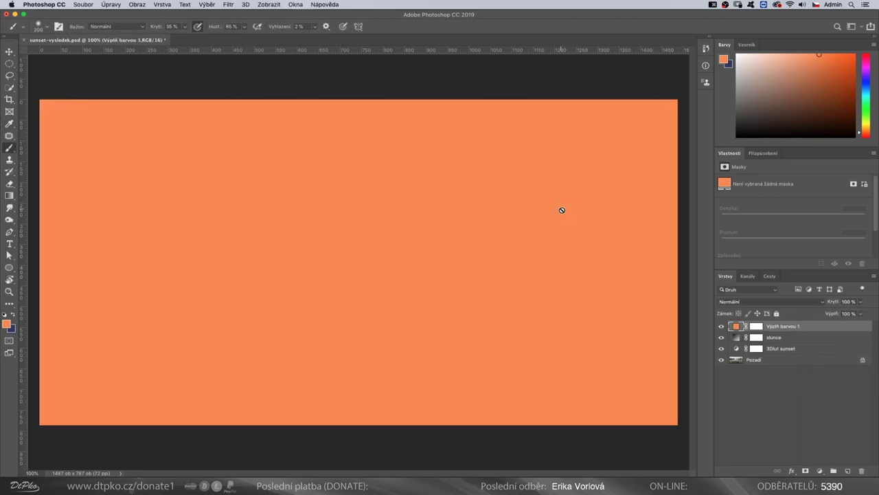
click(740, 300)
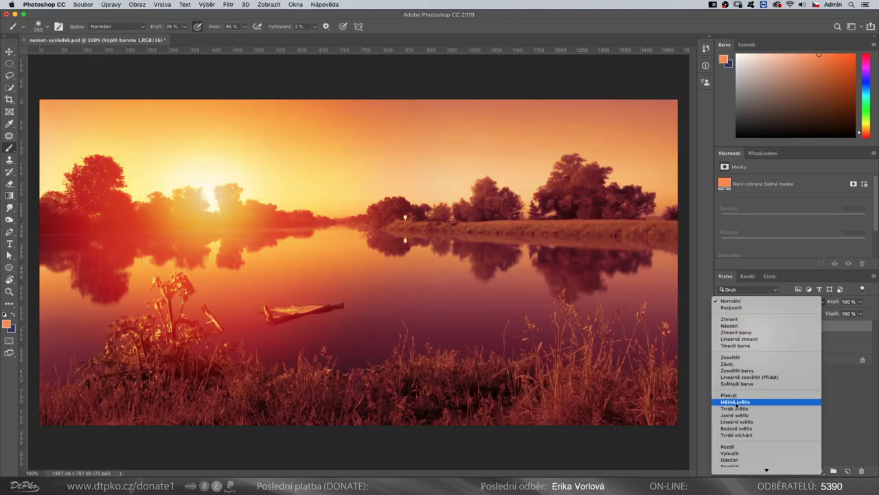
click(736, 402)
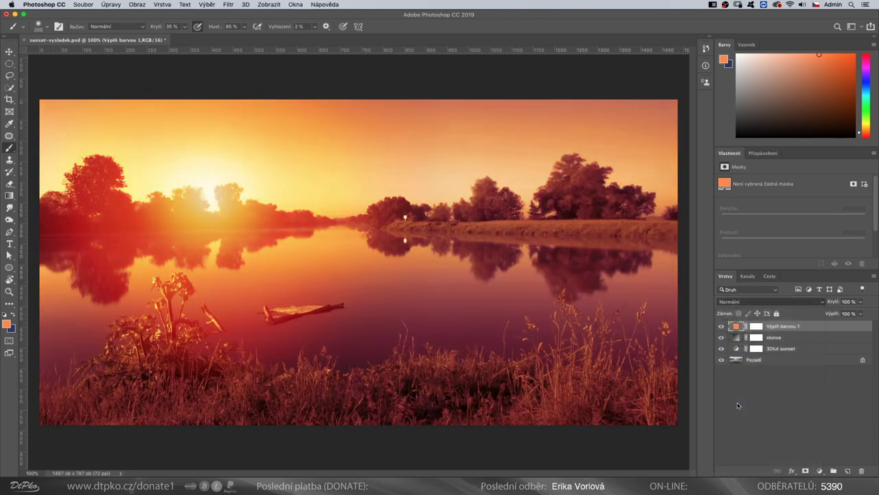
click(847, 302)
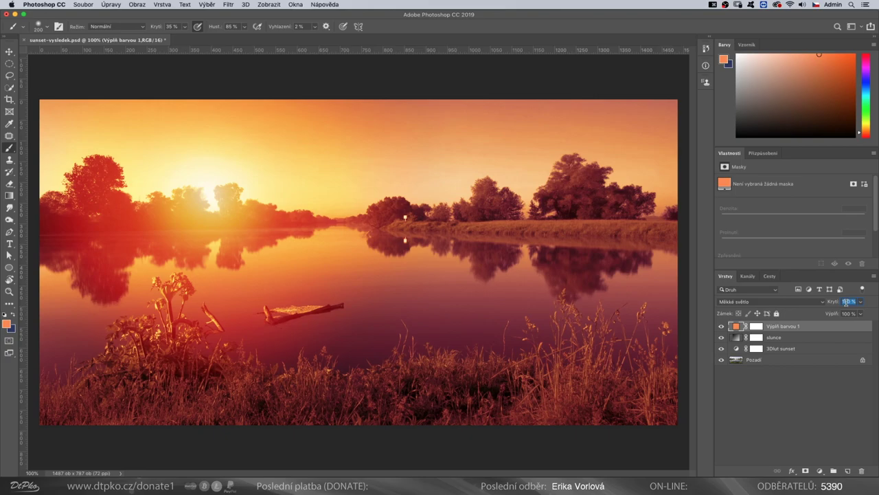
text(30)
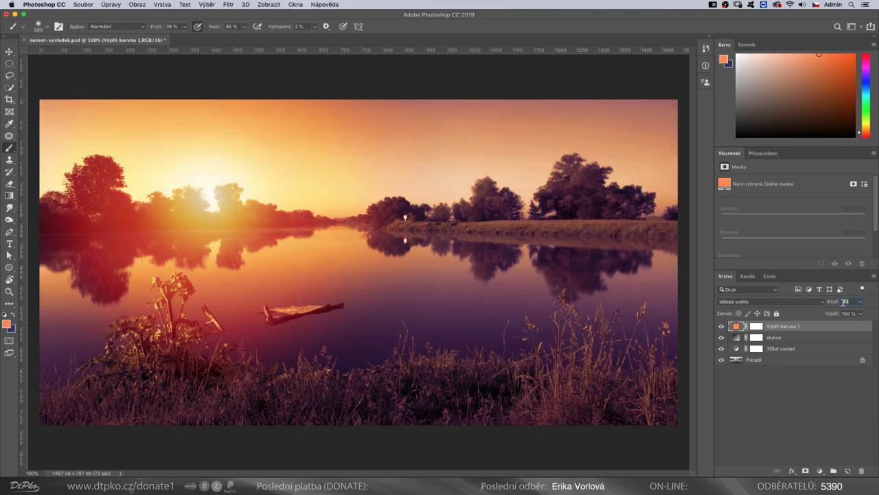
key(Return)
key(Return)
Add a new empty layer named 'odlesk'.
click(848, 471)
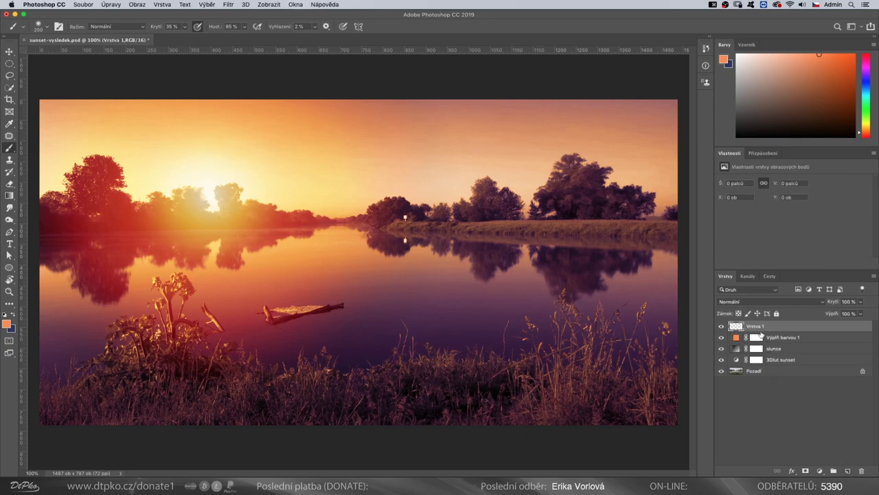
double_click(755, 326)
text(dlesk)
key(Return)
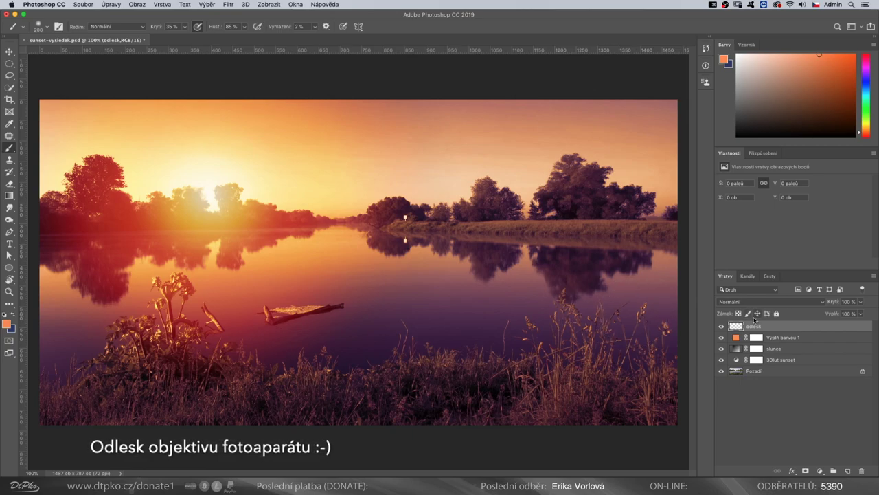
Fill the odlesk layer with 50% šedá and blend it in Překrýt (Overlay).
key(shift+F5)
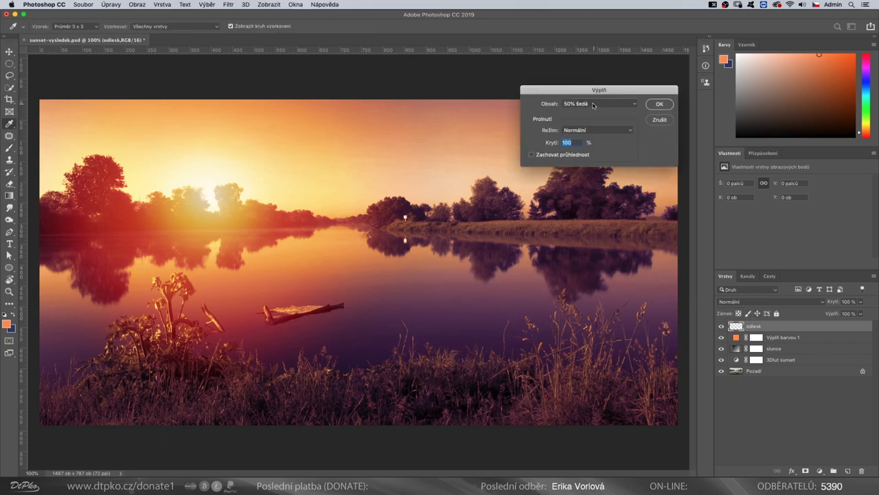
click(593, 105)
click(576, 103)
click(658, 105)
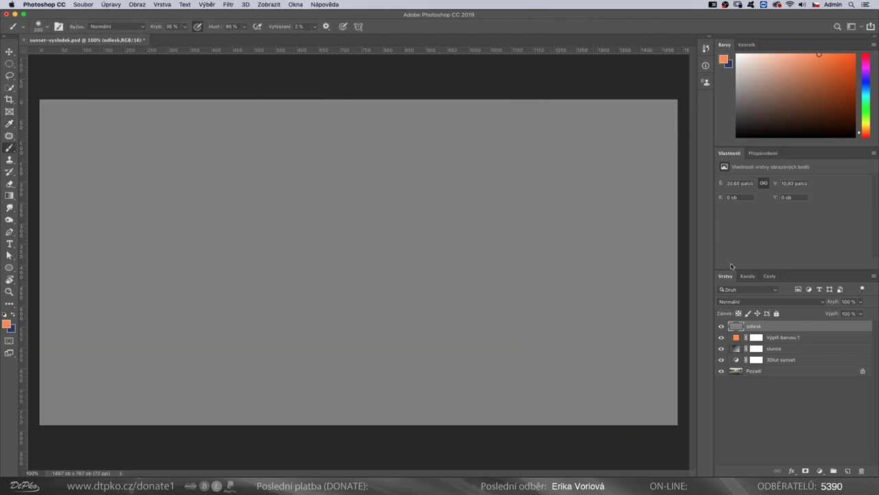
click(746, 307)
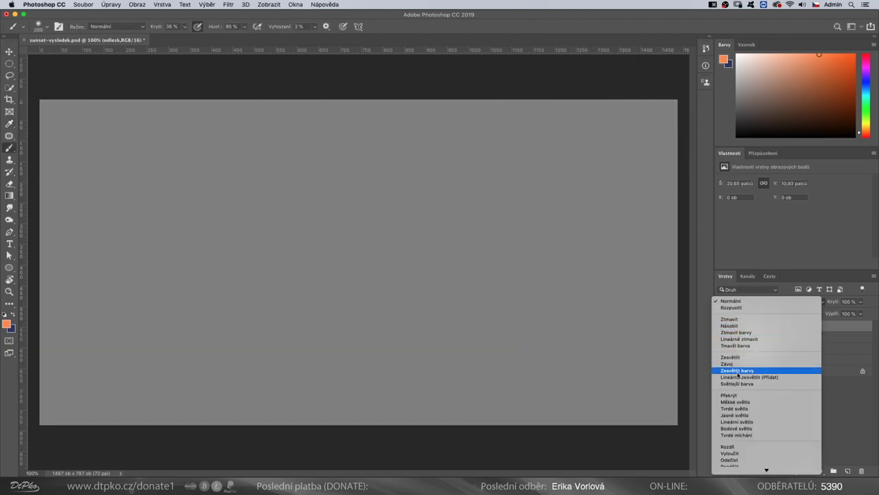
click(733, 395)
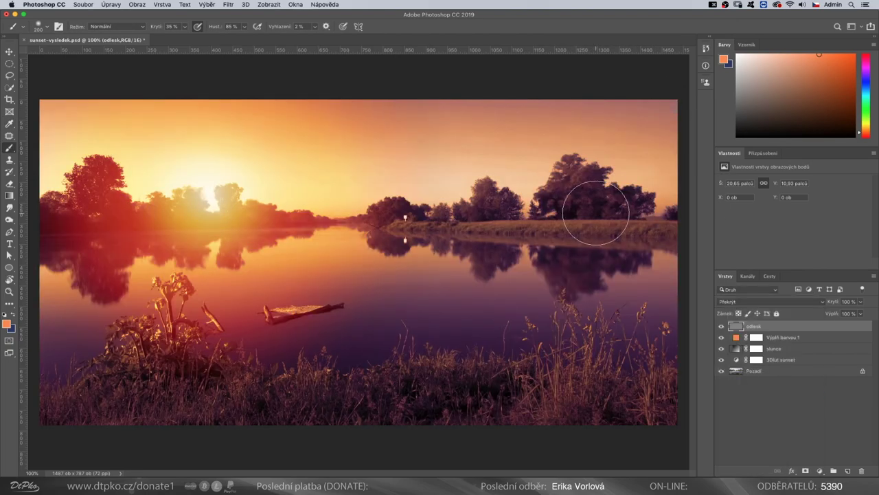
Preview a Lens Flare (Odlesk objektivu) position, cancel it, and show the Info panel.
click(227, 4)
mouse_move(243, 158)
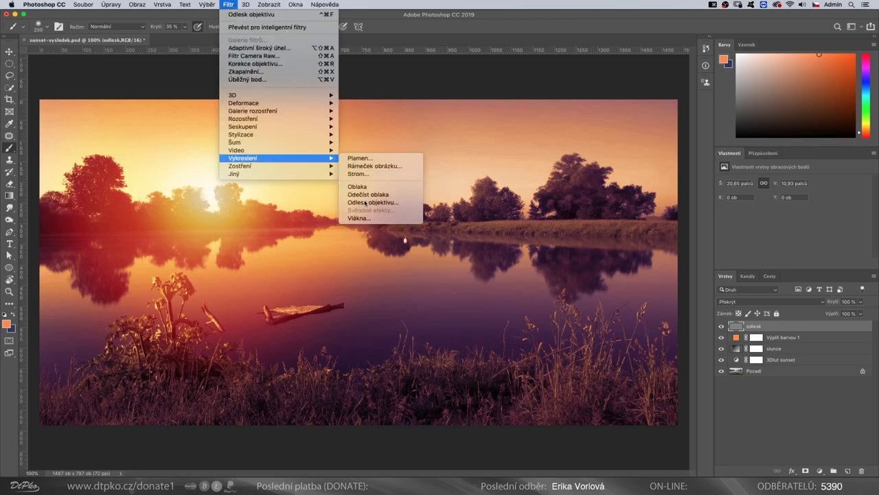
click(371, 202)
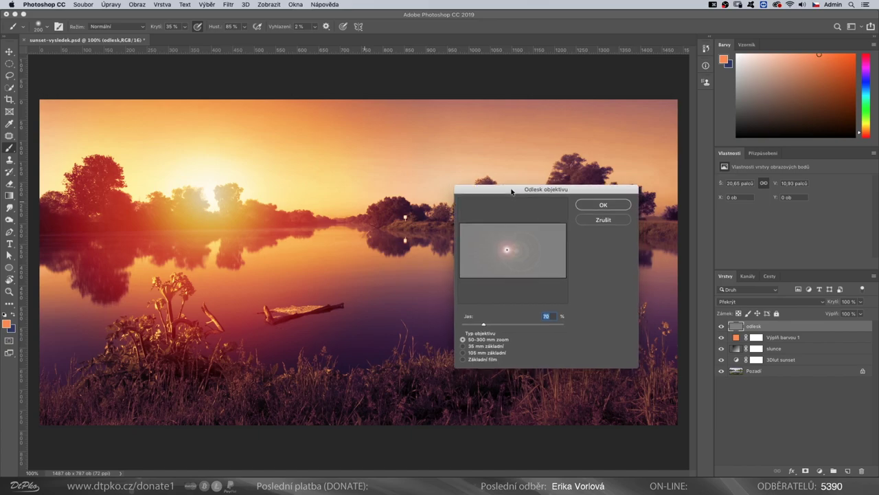
drag(514, 190, 496, 175)
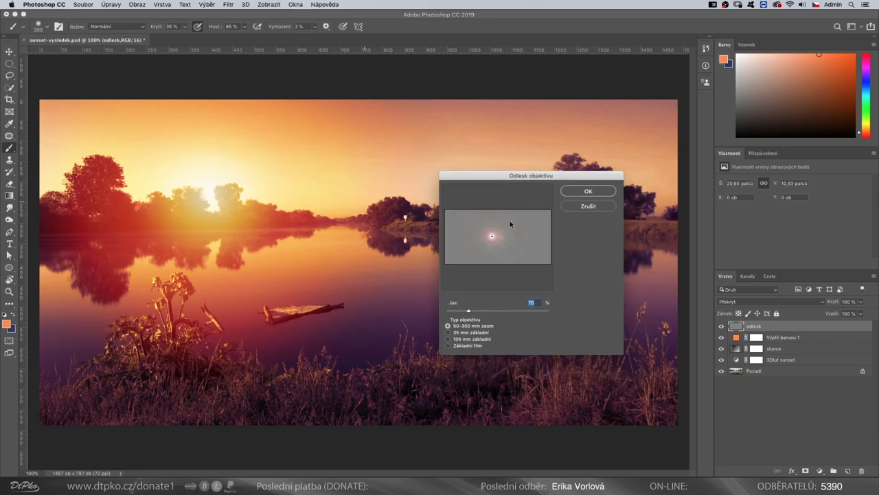
click(464, 230)
click(581, 208)
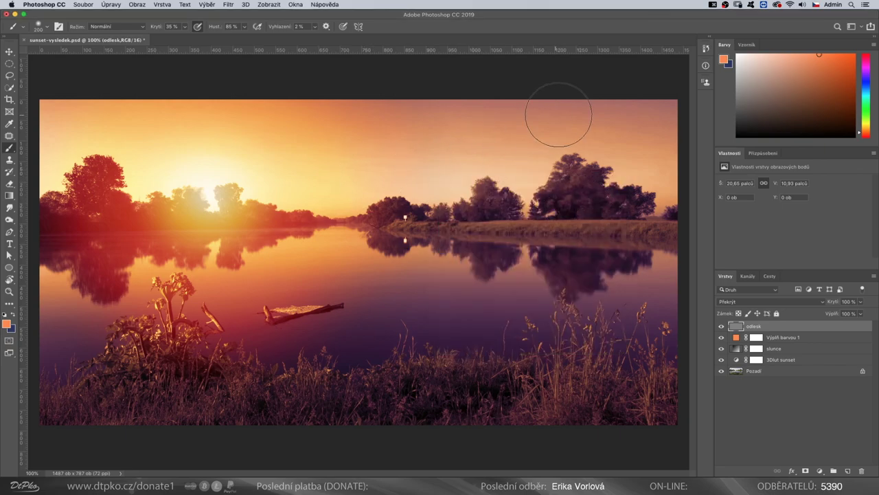
click(705, 66)
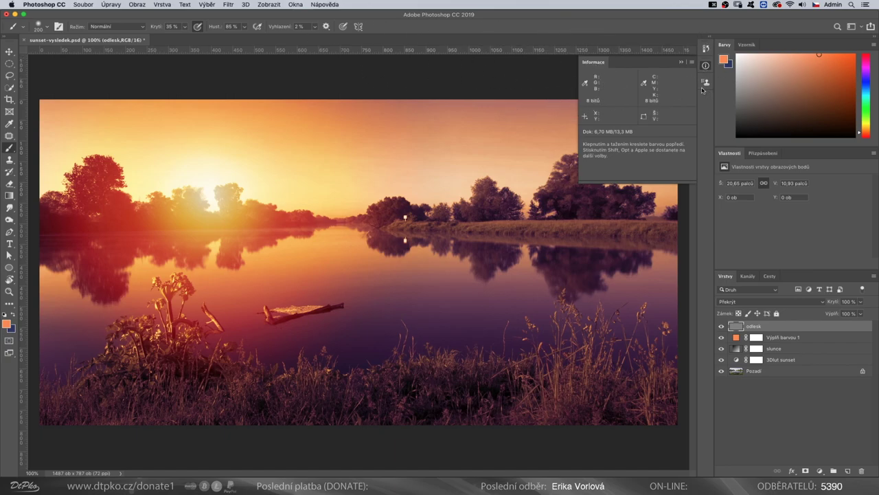
Measure the sun centre at about X 394, Y 235 using the Info panel, then collapse it.
click(295, 5)
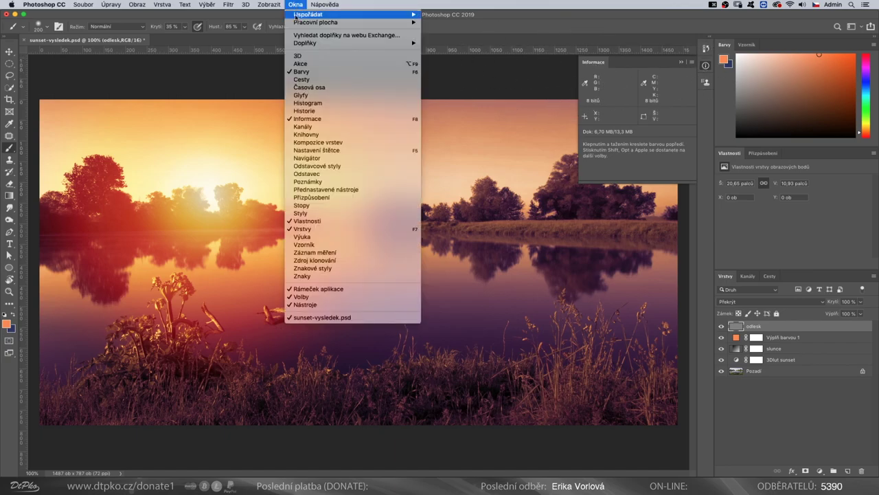
click(357, 120)
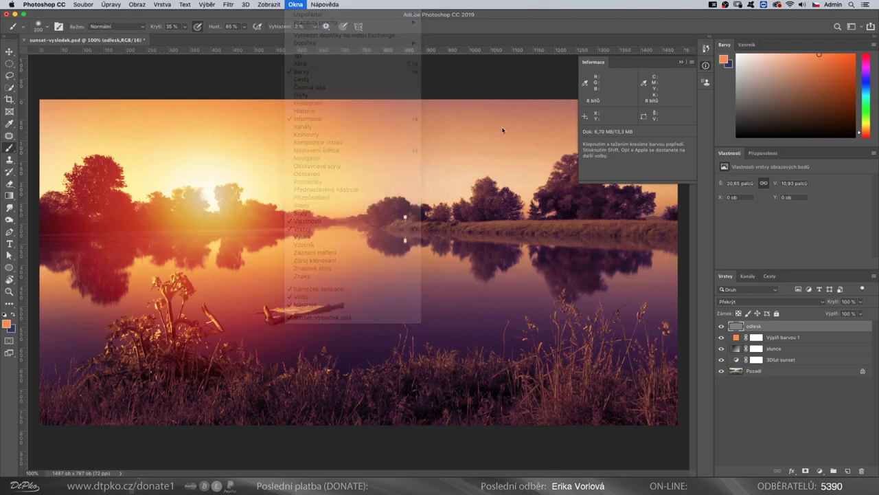
click(10, 75)
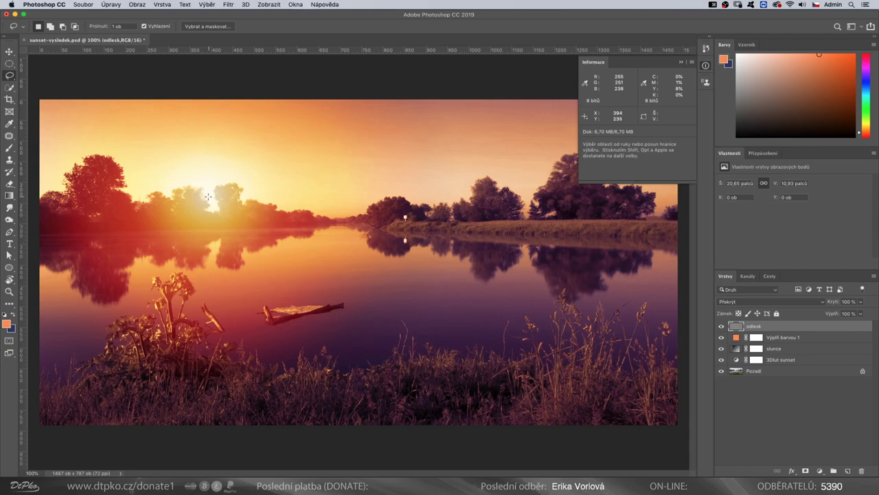
click(681, 63)
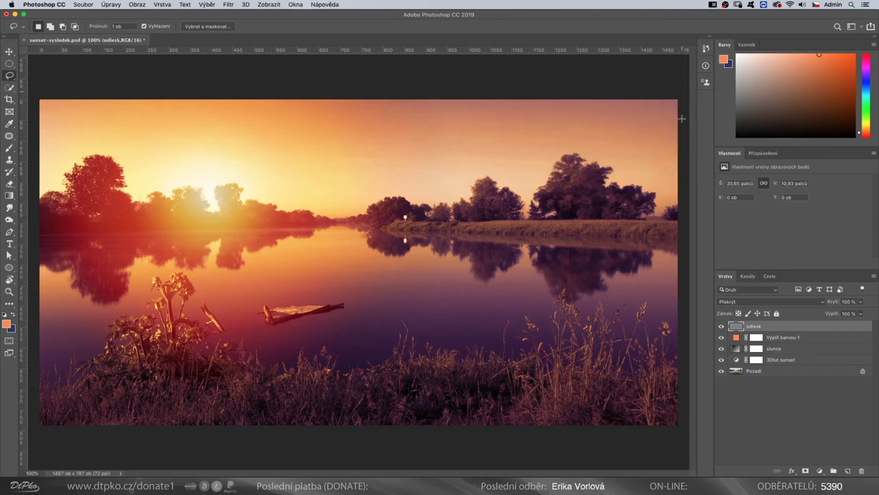
Render a Lens Flare centred exactly at 400, 23 on the odlesk layer, then undo it.
click(228, 5)
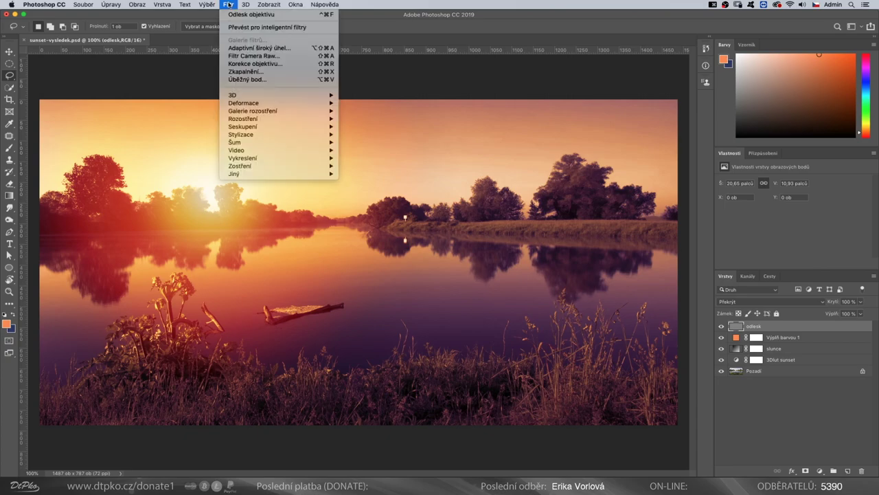
mouse_move(243, 158)
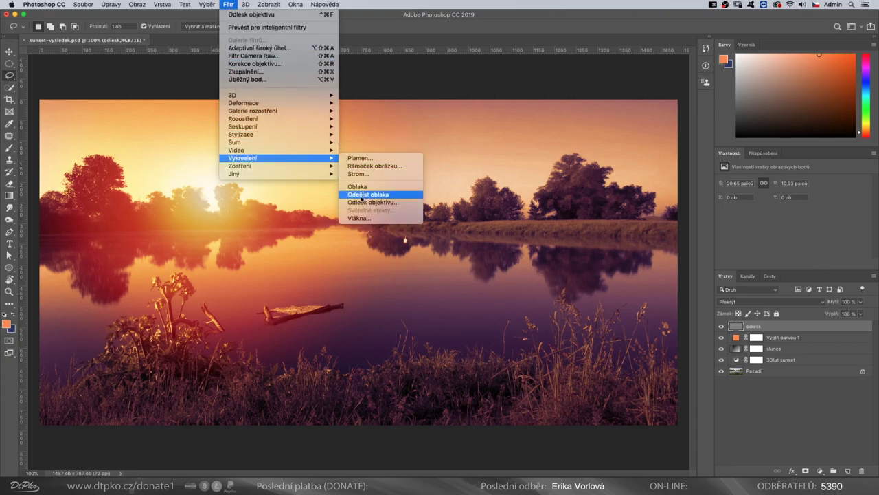
click(363, 203)
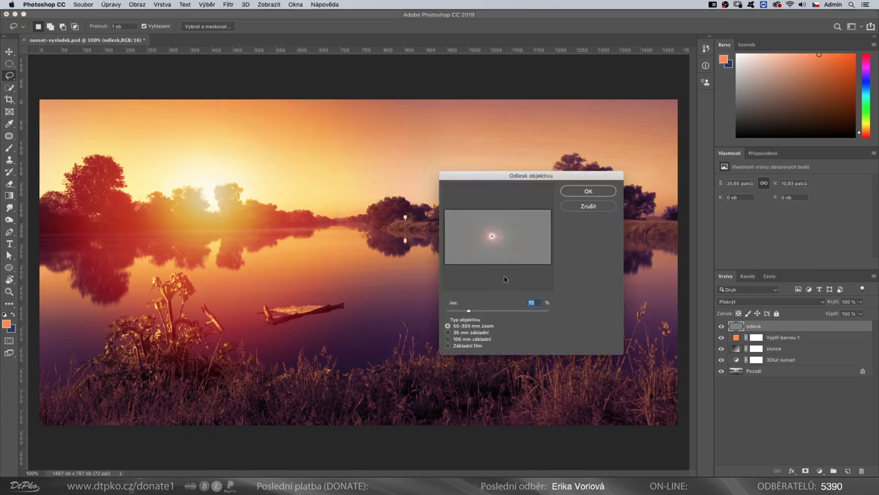
key(alt)
alt+click(474, 246)
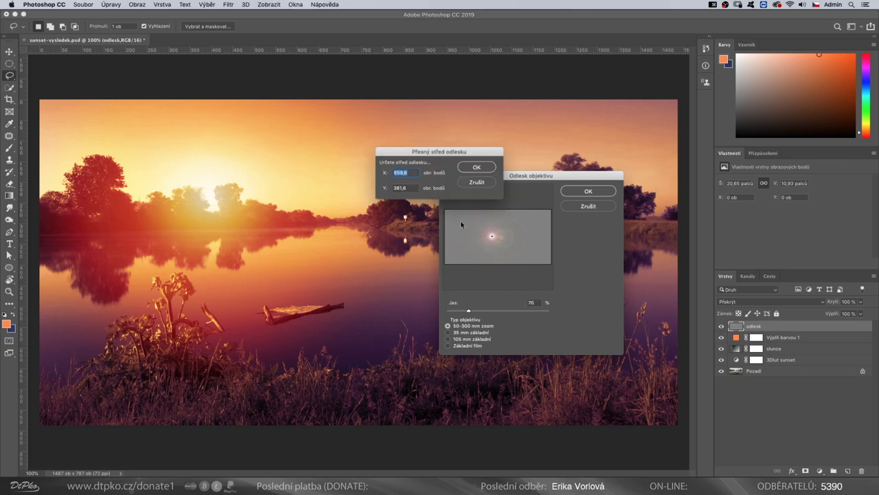
text(400)
key(Tab)
text(23)
click(471, 167)
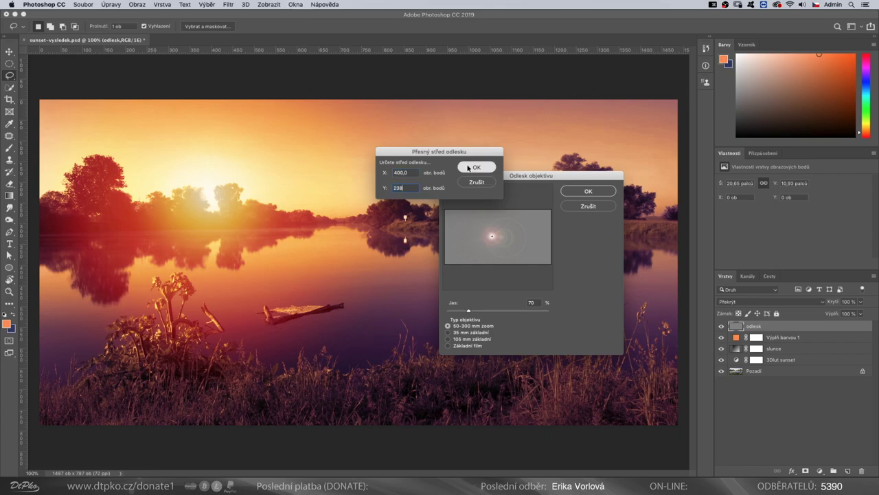
click(580, 191)
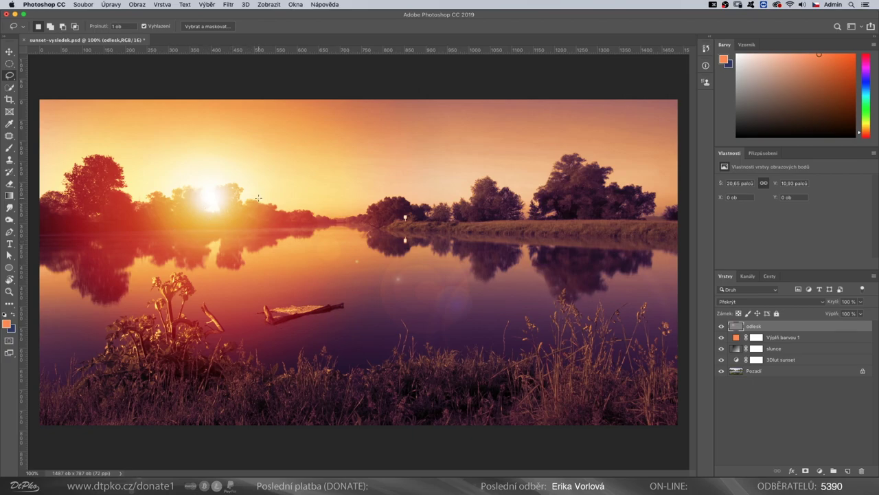
key(super+z)
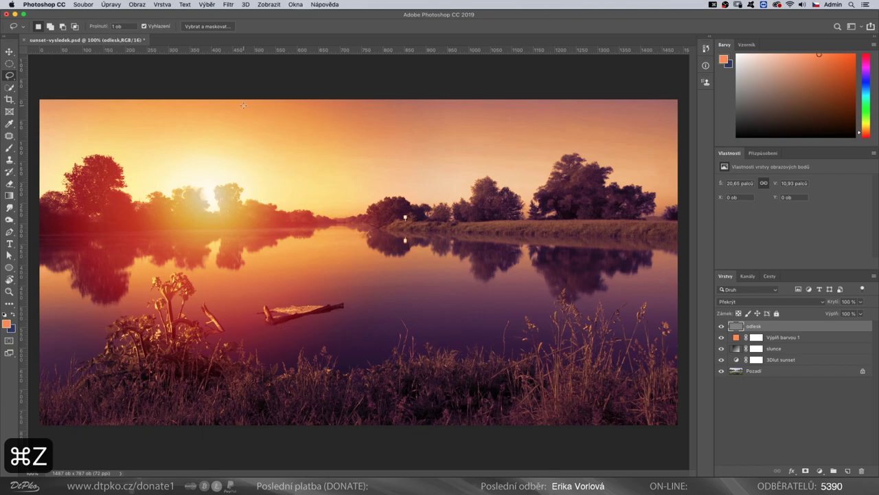
Re-render the Lens Flare using the 105 mm prime lens type.
click(228, 5)
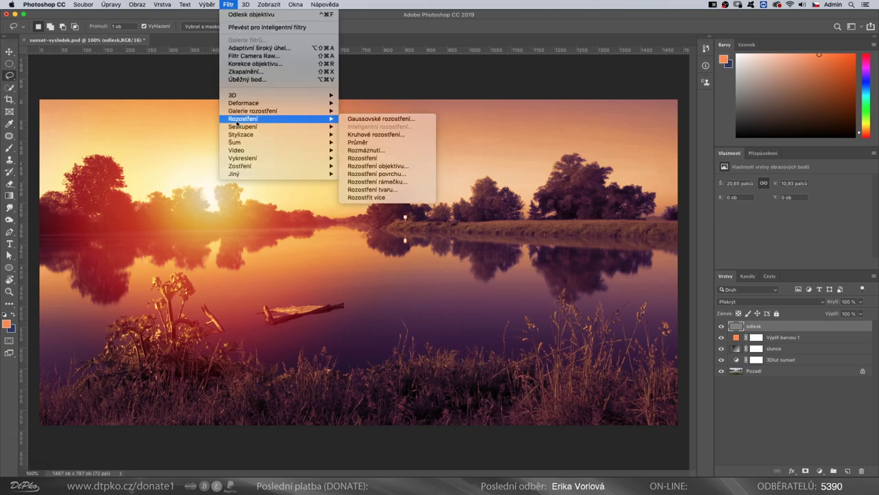
mouse_move(244, 158)
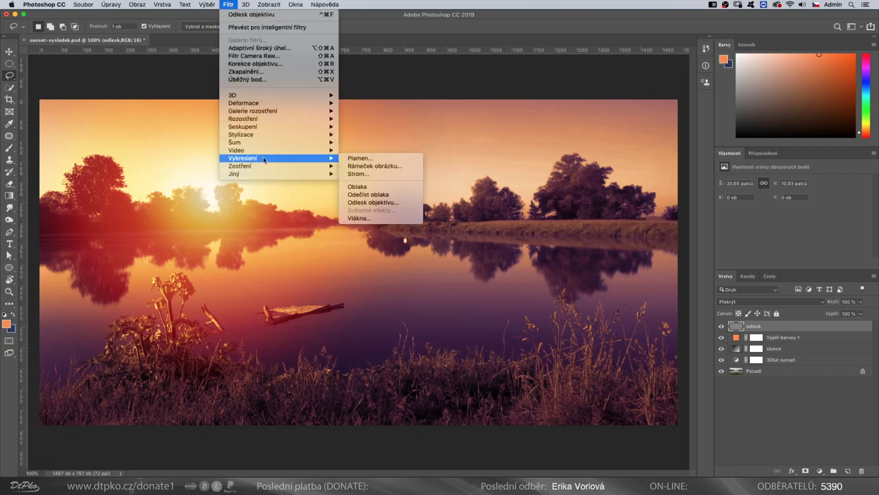
click(362, 203)
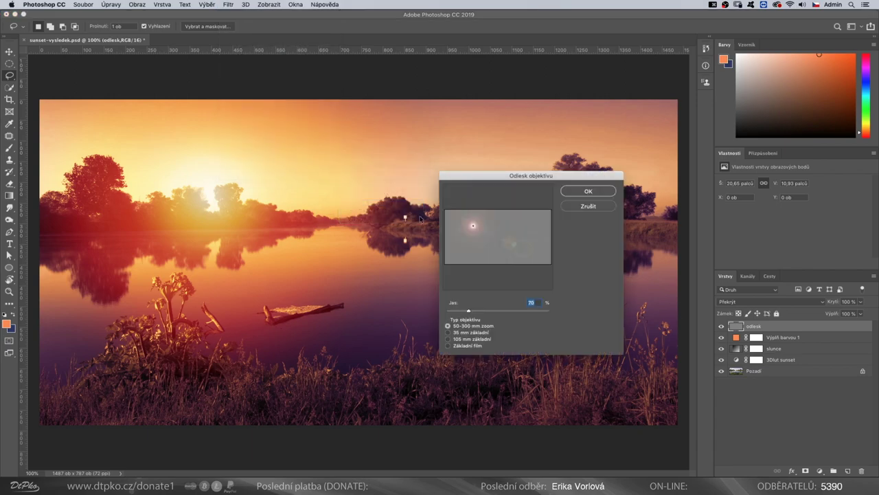
click(448, 340)
click(570, 194)
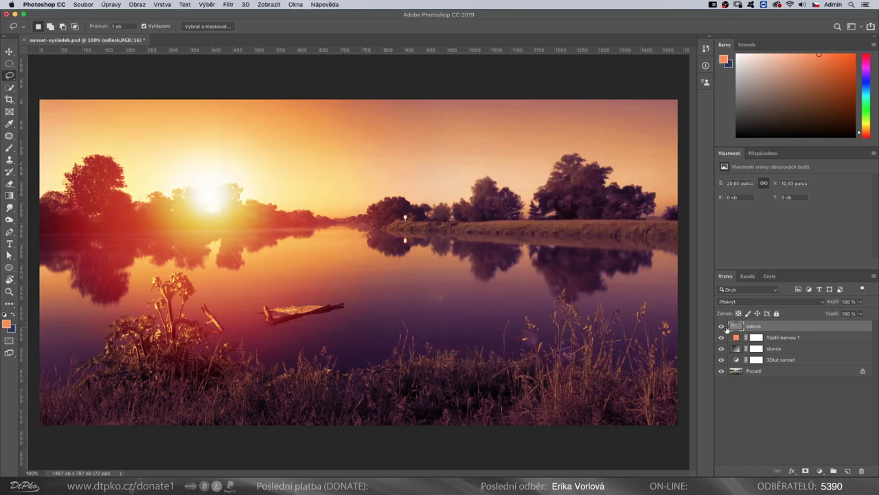
Toggle the odlesk flare layer's visibility to compare before and after.
click(722, 327)
click(721, 327)
click(721, 328)
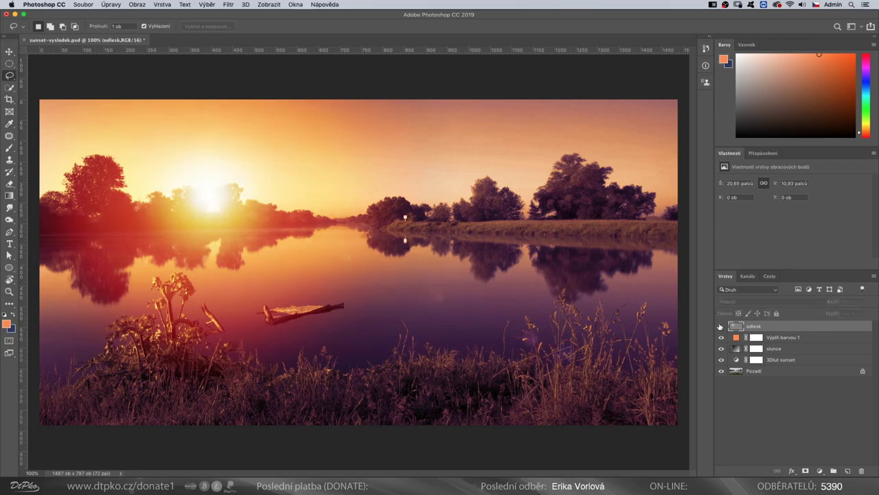
click(721, 327)
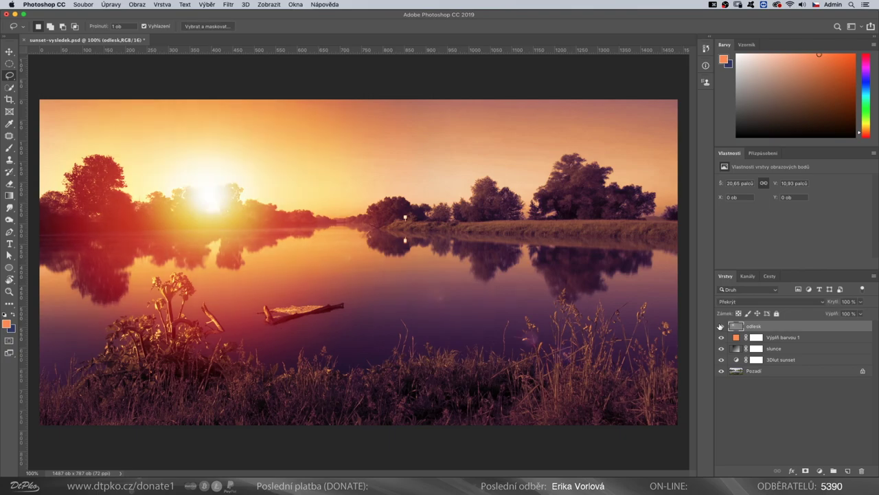
Reduce the odlesk layer's opacity to 65% and recheck the flare's strength.
click(849, 301)
text(50)
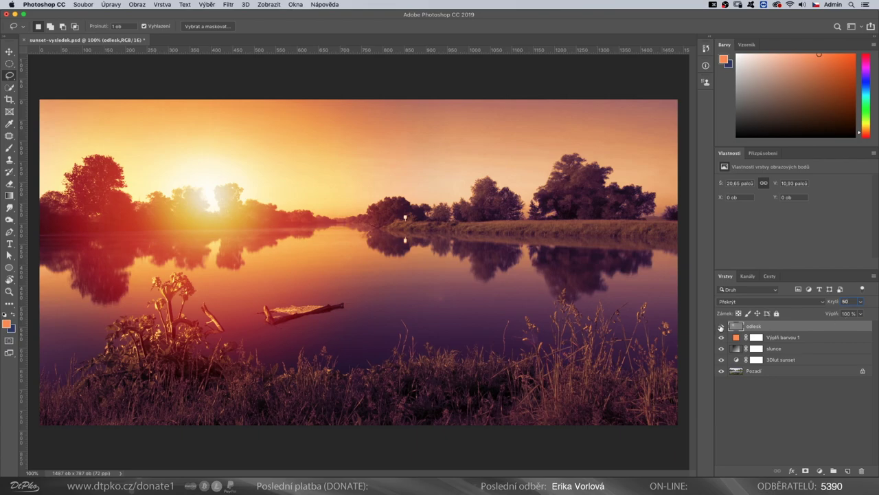
click(721, 326)
text(68)
key(Return)
click(721, 327)
click(820, 472)
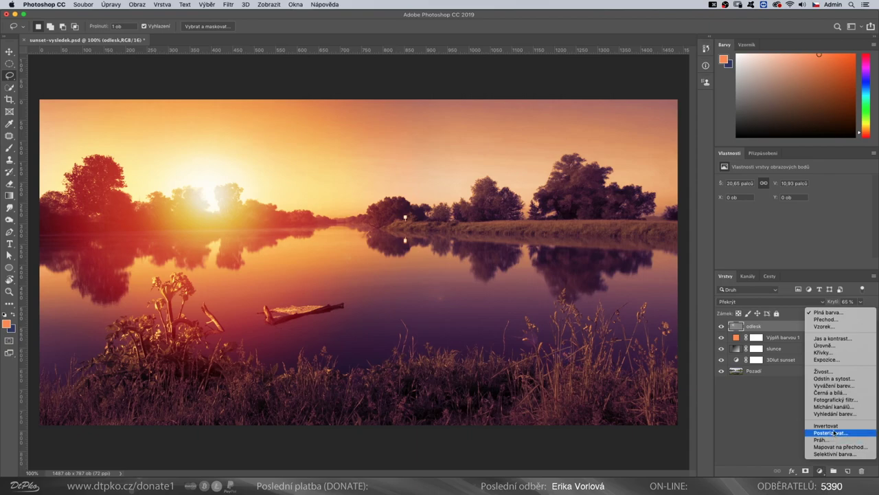
Add a Křivky curves layer and drag a dark photo area down to darken it.
click(824, 352)
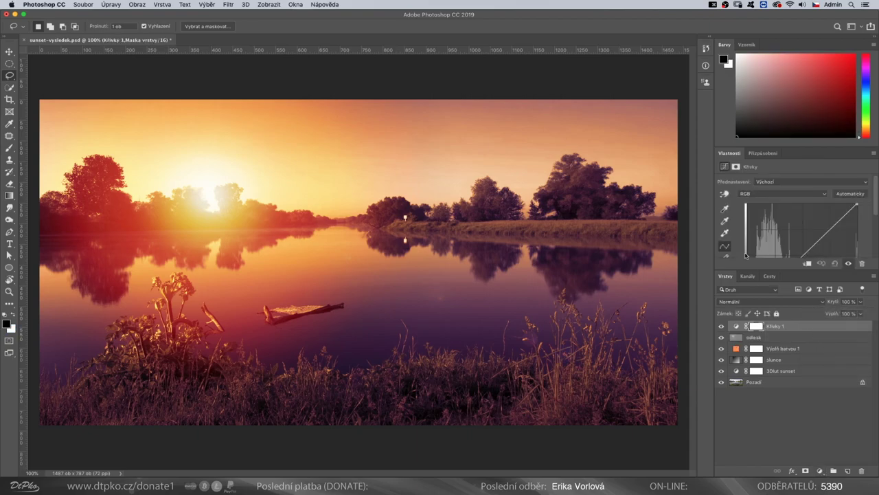
drag(748, 269, 747, 336)
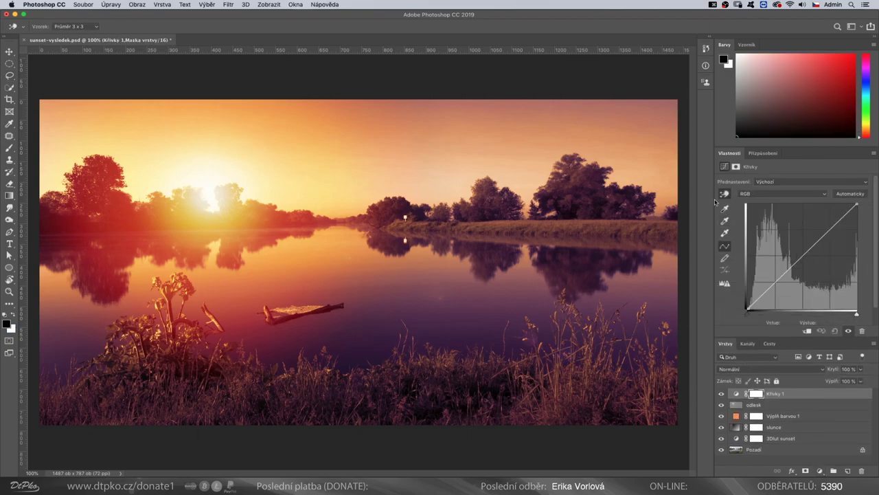
click(721, 194)
click(455, 329)
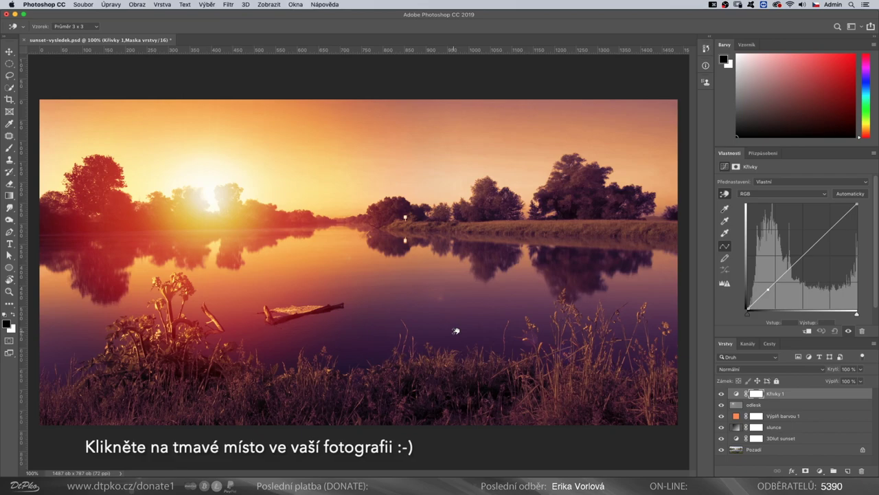
drag(456, 331, 459, 347)
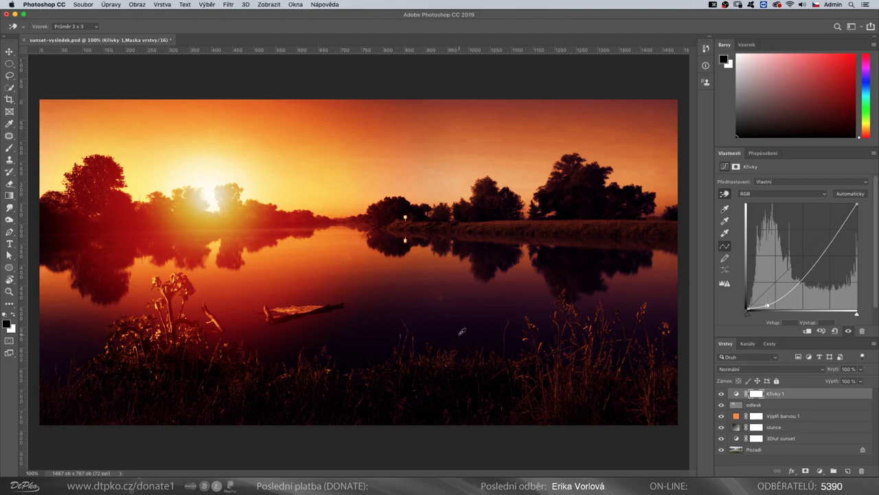
Set the Křivky 1 curves layer's opacity to 65%.
key(l)
click(736, 393)
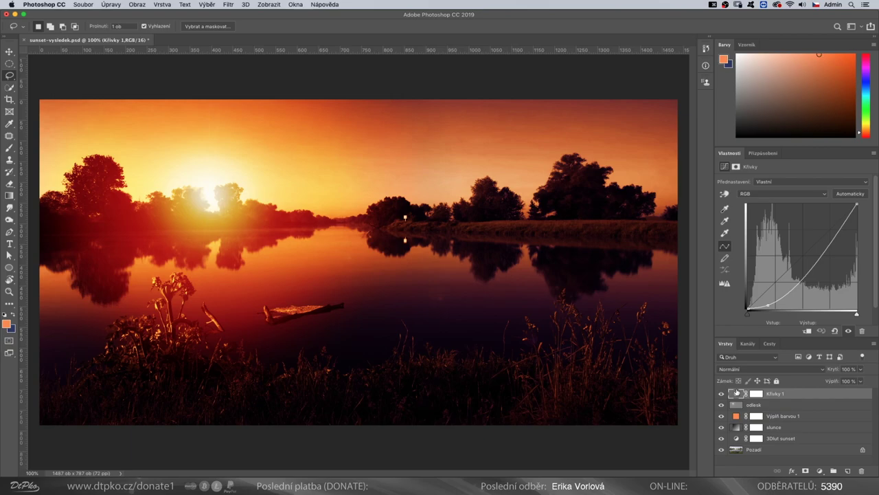
click(849, 369)
text(65)
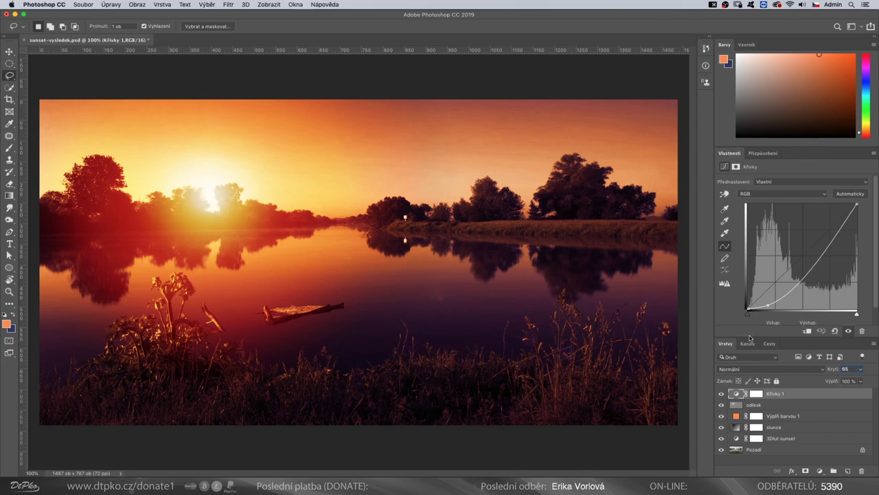
drag(748, 335, 749, 294)
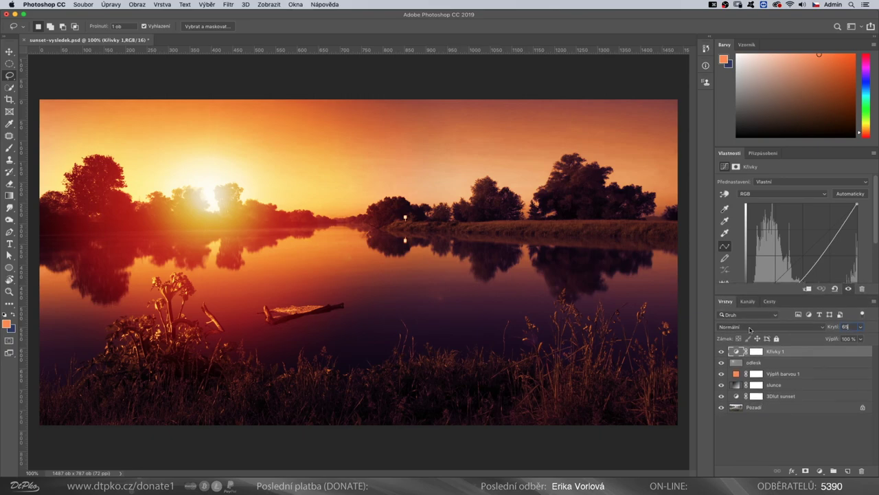
click(738, 384)
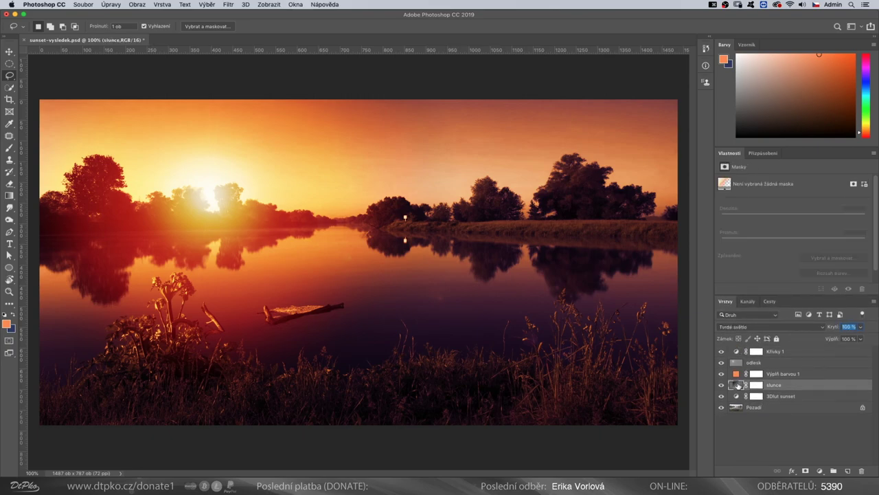
Enlarge the slunce gradient fill's Velikost from 150 to 180%.
double_click(737, 384)
drag(612, 228, 593, 218)
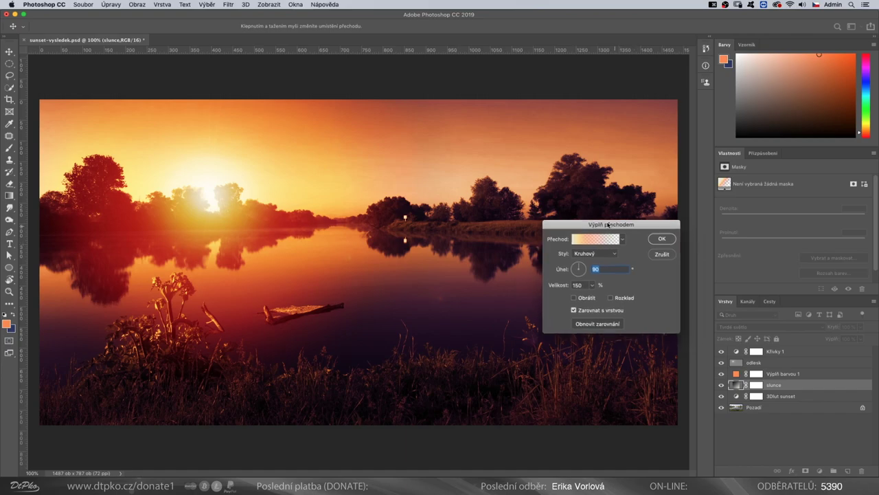
click(571, 278)
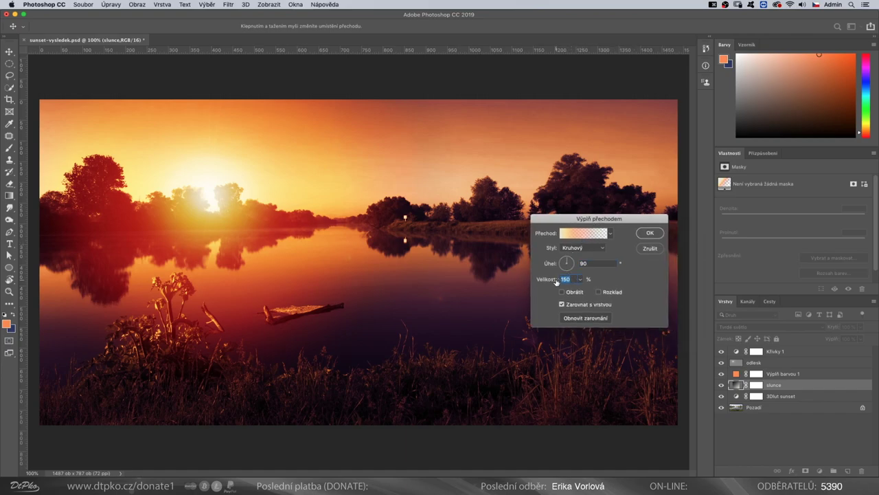
click(580, 280)
double_click(570, 279)
text(180)
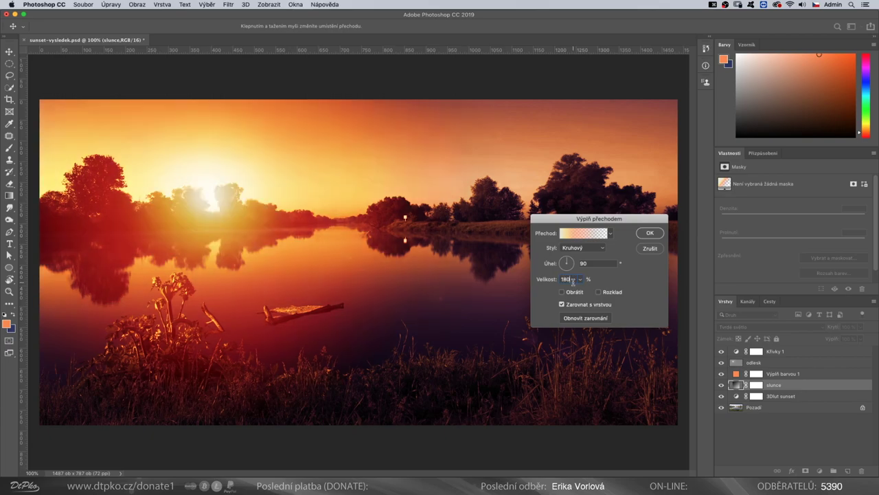
click(650, 233)
click(736, 352)
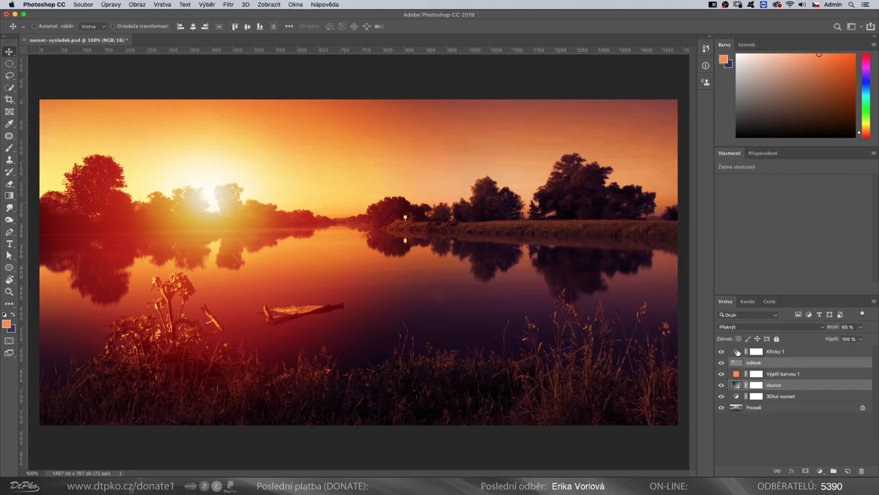
Group the Křivky 1 through 3Dlut sunset layers into a group named 'sunset'.
shift+click(737, 397)
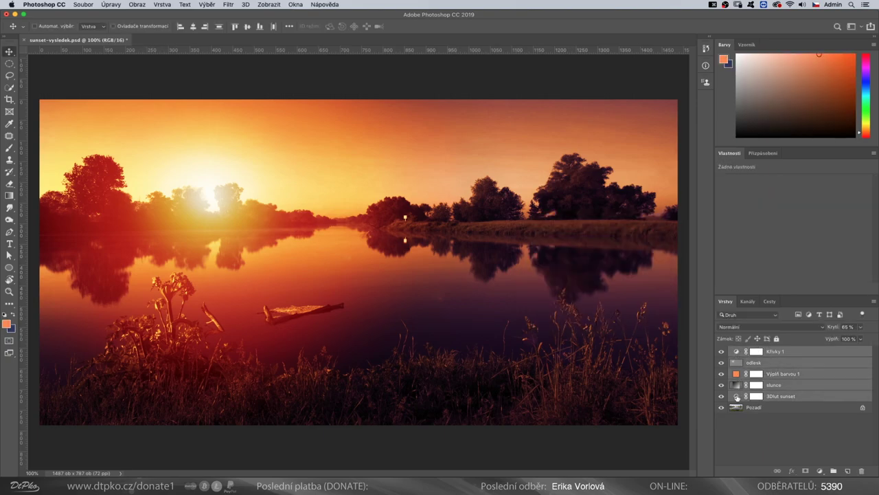
click(833, 471)
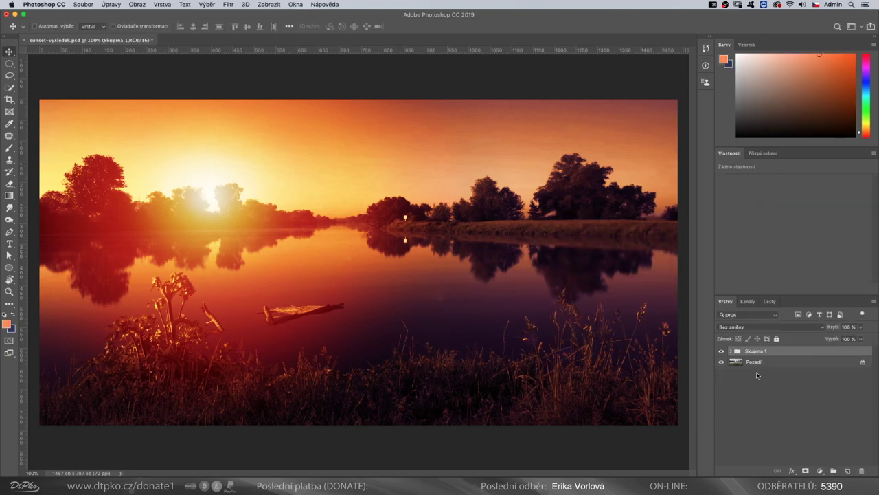
double_click(756, 351)
text(sunset)
key(Return)
Add an 'odlesk hladina' layer and paint small white dabs on the sun's water reflection.
key(ctrl+shift+alt+n)
text(b)
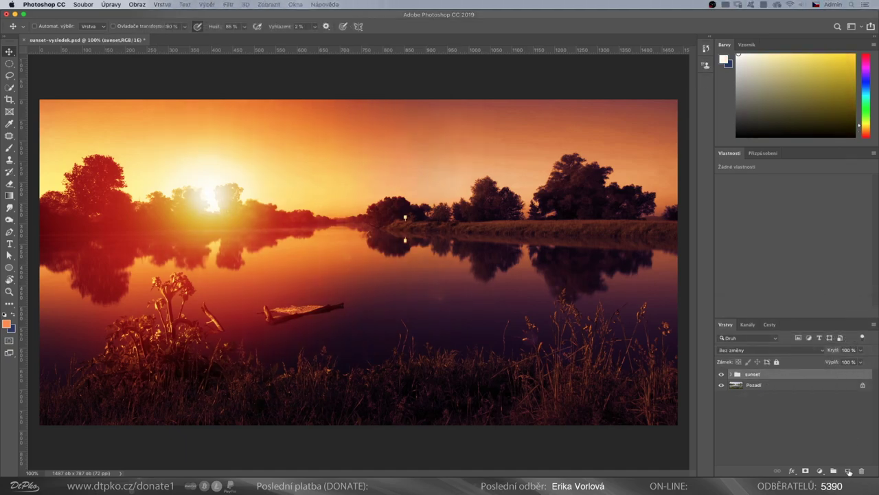
text(odlesk hladina)
key(Return)
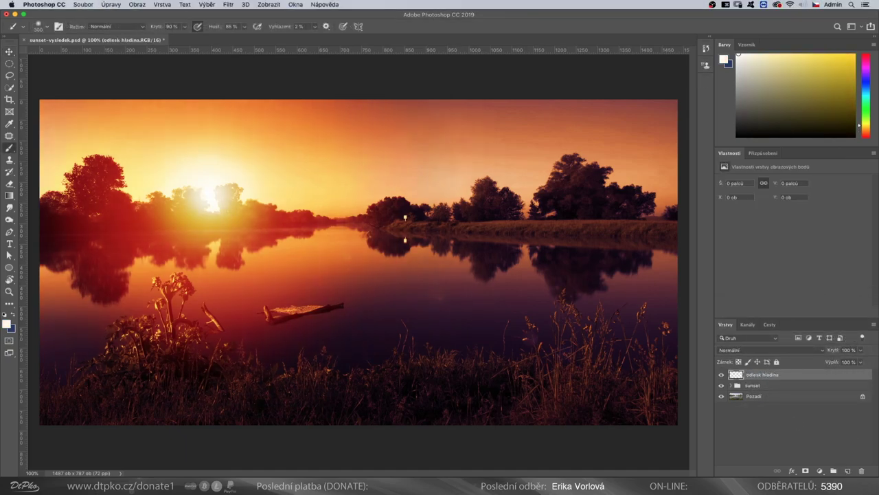
key(bracketleft)
key(bracketleft)
click(207, 266)
key(bracketleft)
key(bracketleft)
key(bracketleft)
click(213, 245)
click(735, 350)
Set the odlesk hladina layer's blend mode to Překrýt (Overlay).
key(p)
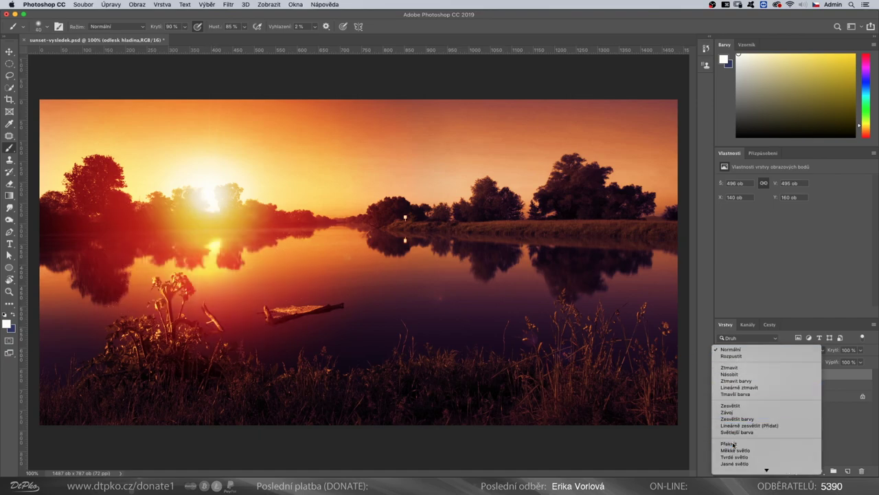
key(Return)
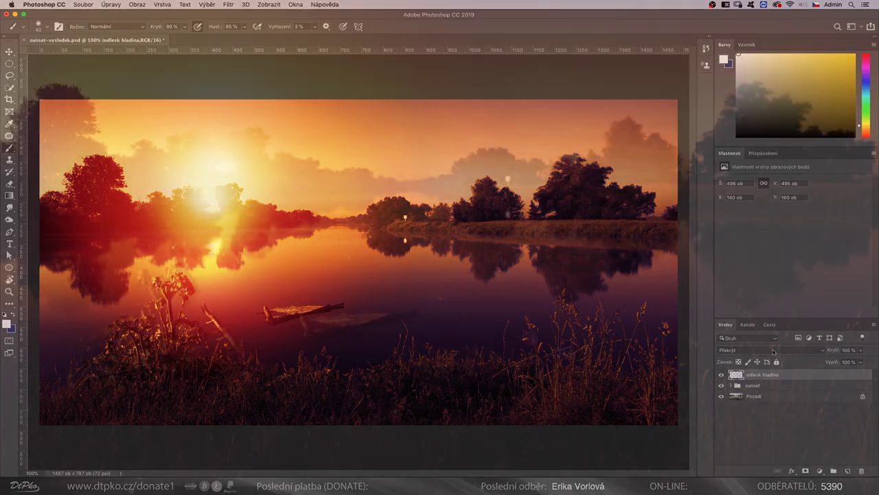